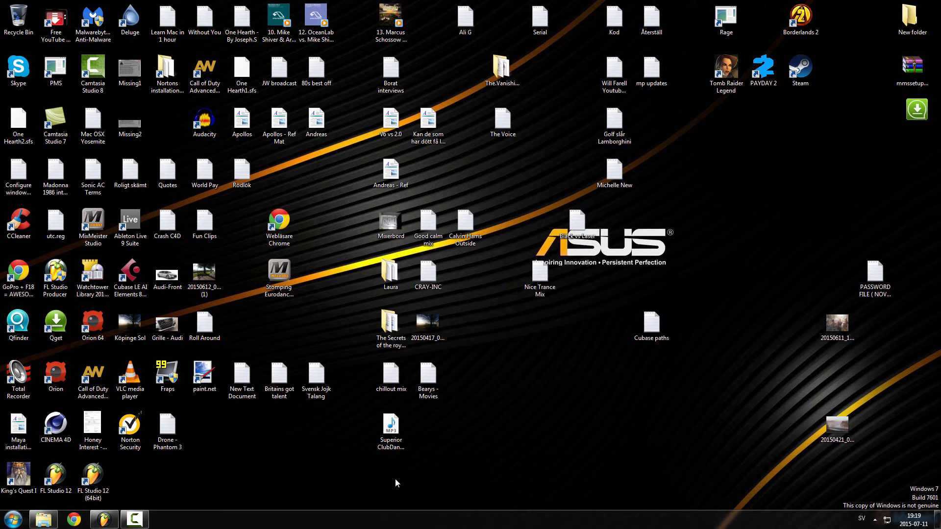
Step: Launch Ableton Live 9 Suite from the desktop
{"action": "left_click", "coordinate": [131, 230]}
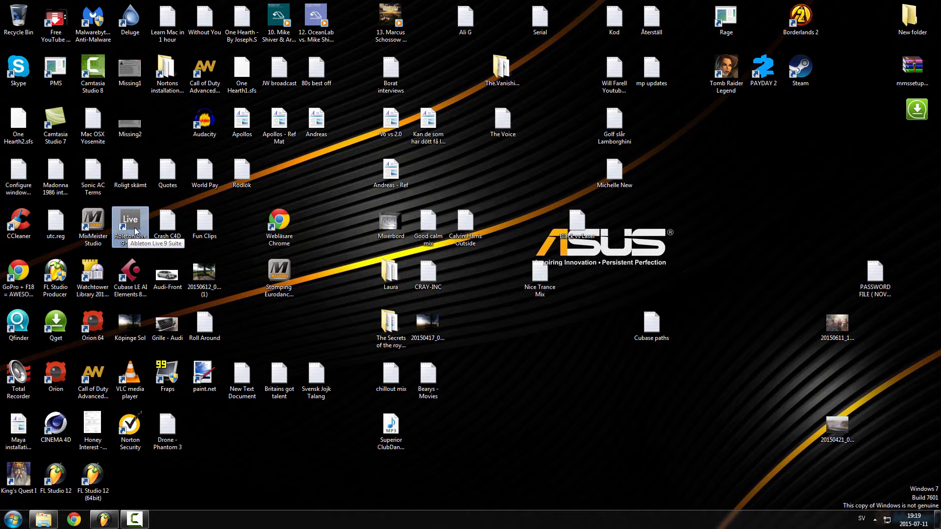
{"action": "double_click", "coordinate": [135, 230]}
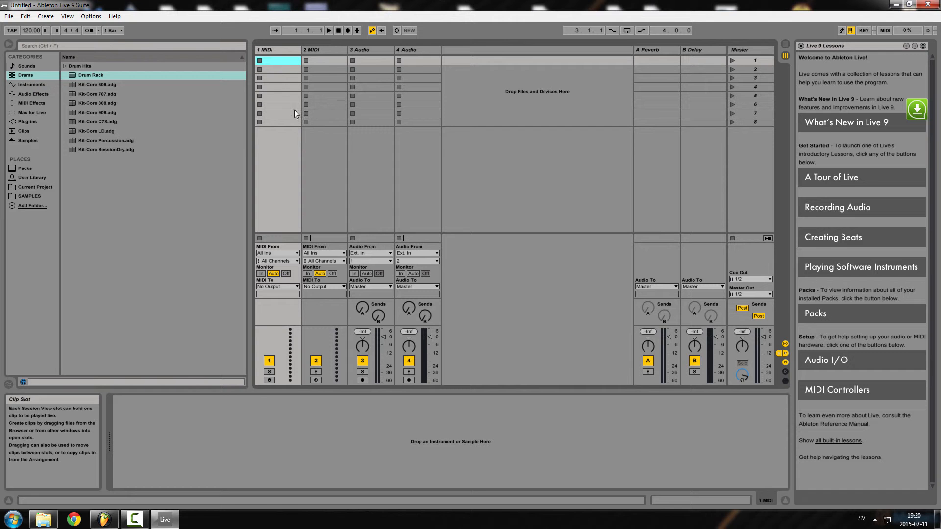
{"action": "left_click", "coordinate": [114, 16]}
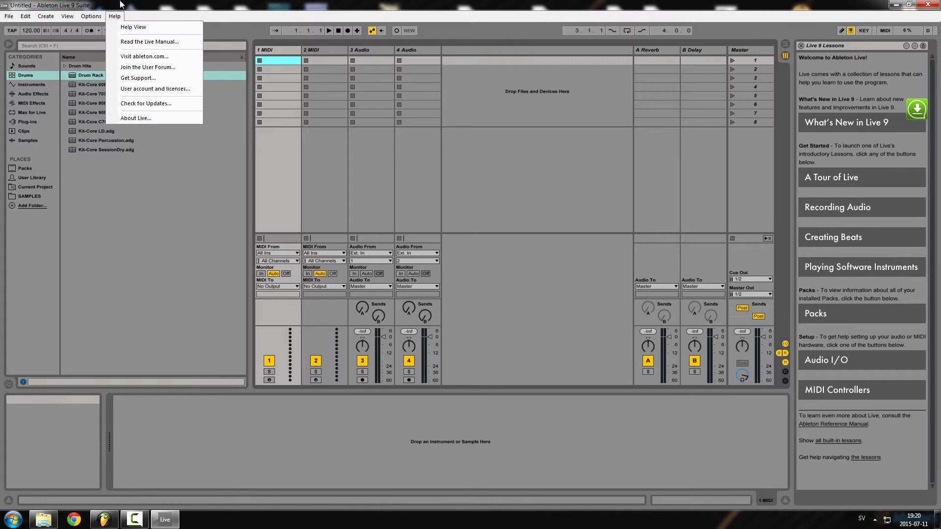
{"action": "left_click", "coordinate": [393, 85]}
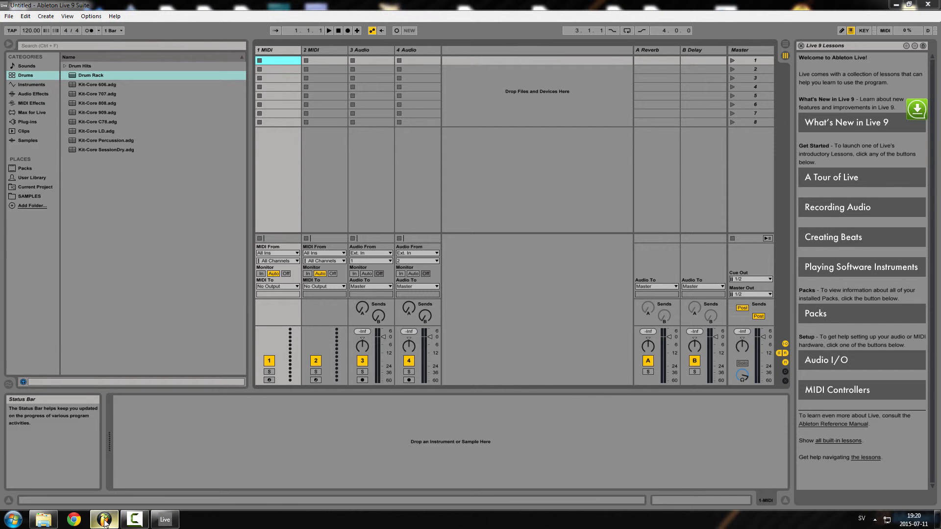
Step: Switch to the I Wanna Be project in FL Studio and play the arrangement from bar 2 to hear the bass
{"action": "mouse_move", "coordinate": [104, 522]}
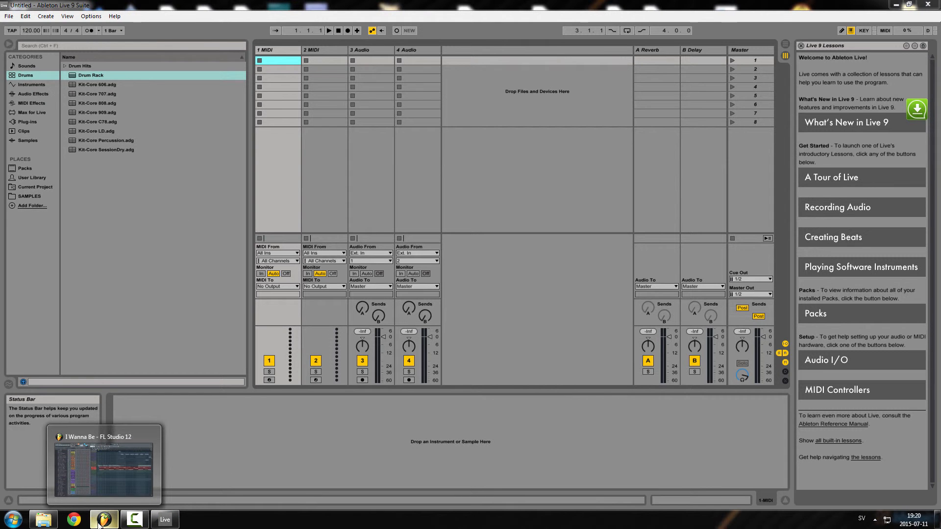
{"action": "left_click", "coordinate": [104, 520]}
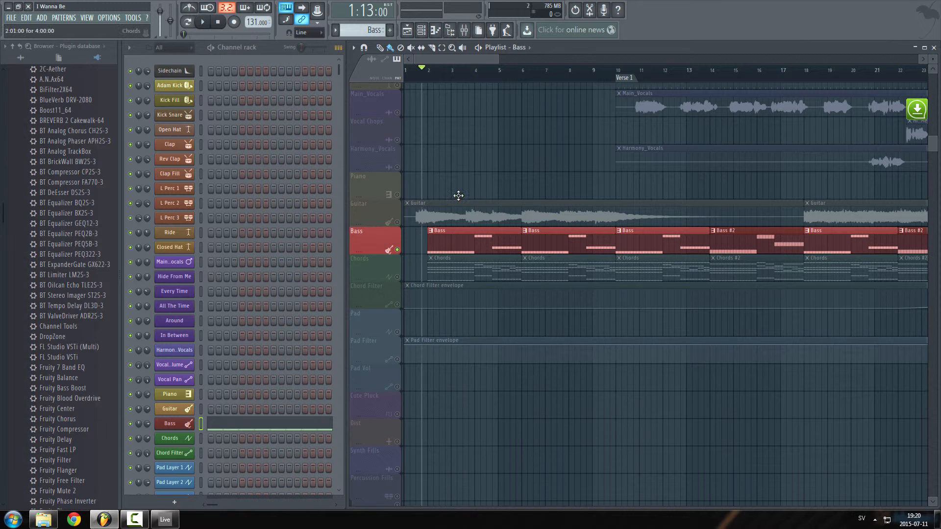
{"action": "left_click_drag", "start_coordinate": [422, 71], "coordinate": [394, 72]}
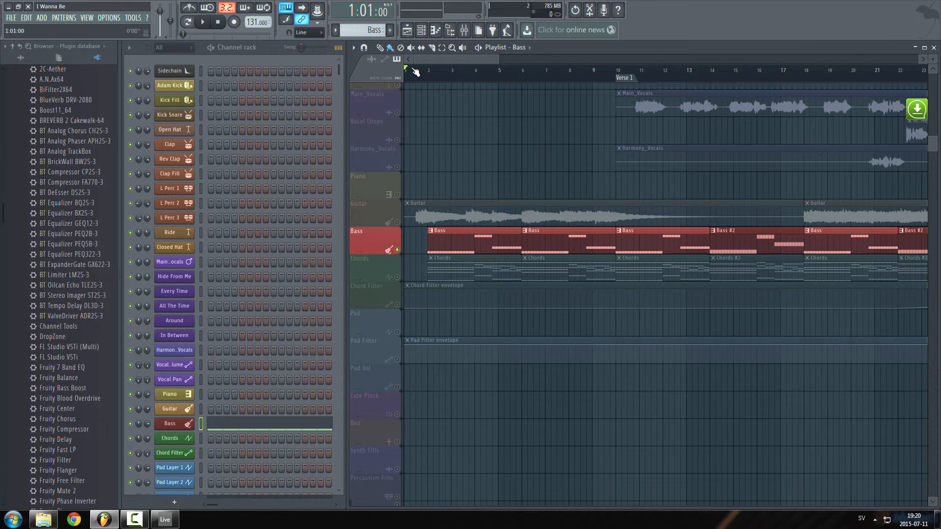
{"action": "left_click", "coordinate": [429, 74]}
{"action": "mouse_move", "coordinate": [429, 74]}
{"action": "left_mouse_down"}
{"action": "mouse_move", "coordinate": [515, 74]}
{"action": "mouse_move", "coordinate": [433, 74]}
{"action": "left_mouse_up"}
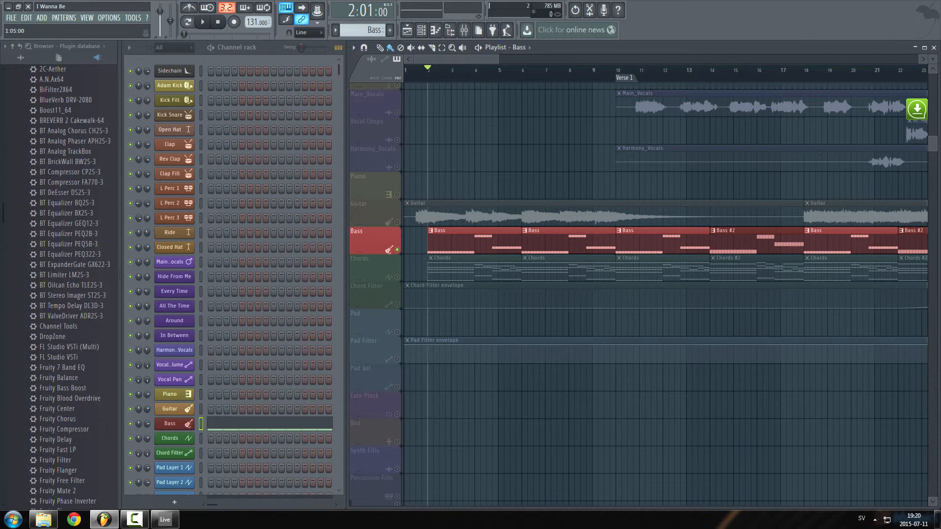
{"action": "mouse_move", "coordinate": [165, 520]}
{"action": "key", "text": "space"}
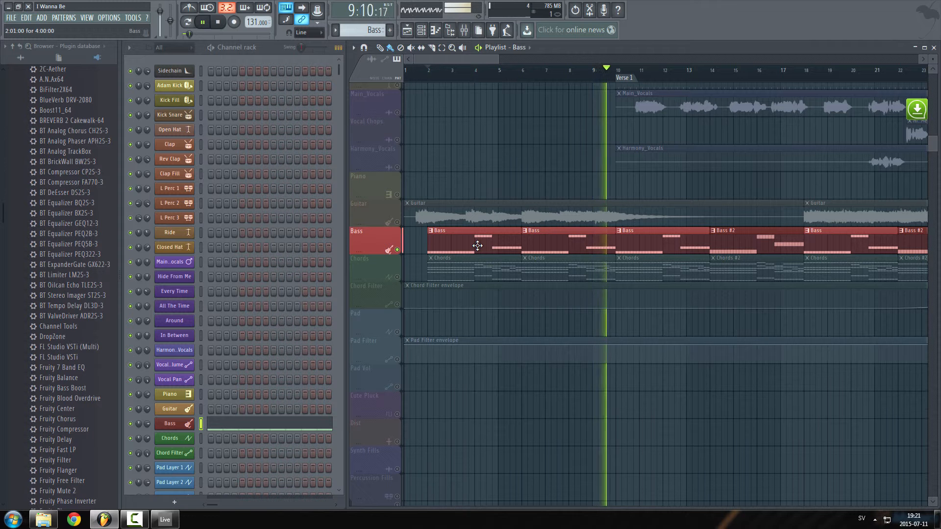
{"action": "key", "text": "space"}
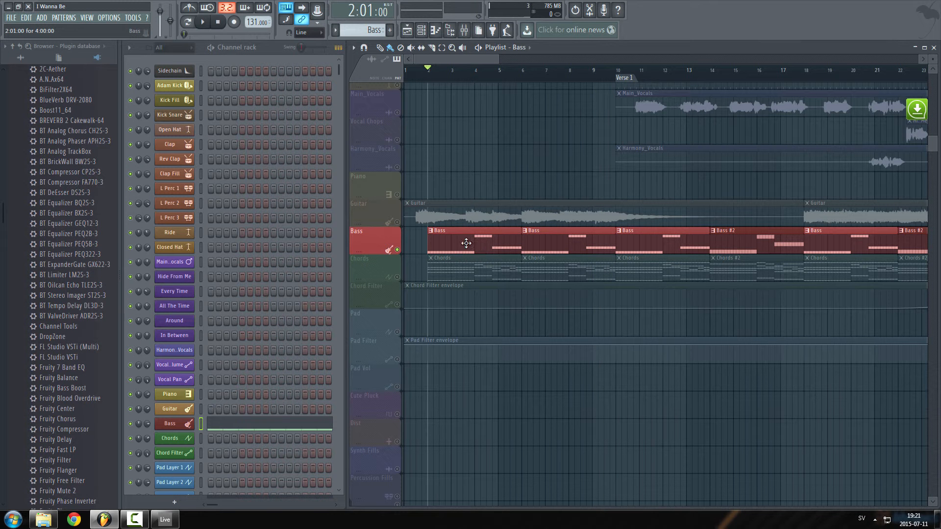
Step: Open the first Bass pattern clip in the piano roll and audition notes on its keyboard around the bass line
{"action": "double_click", "coordinate": [467, 240]}
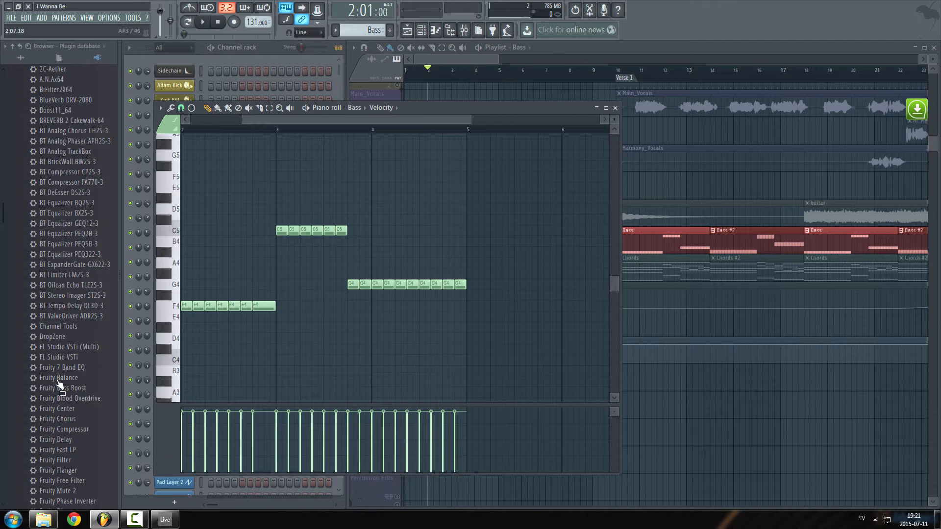
{"action": "left_click_drag", "start_coordinate": [285, 119], "coordinate": [233, 120]}
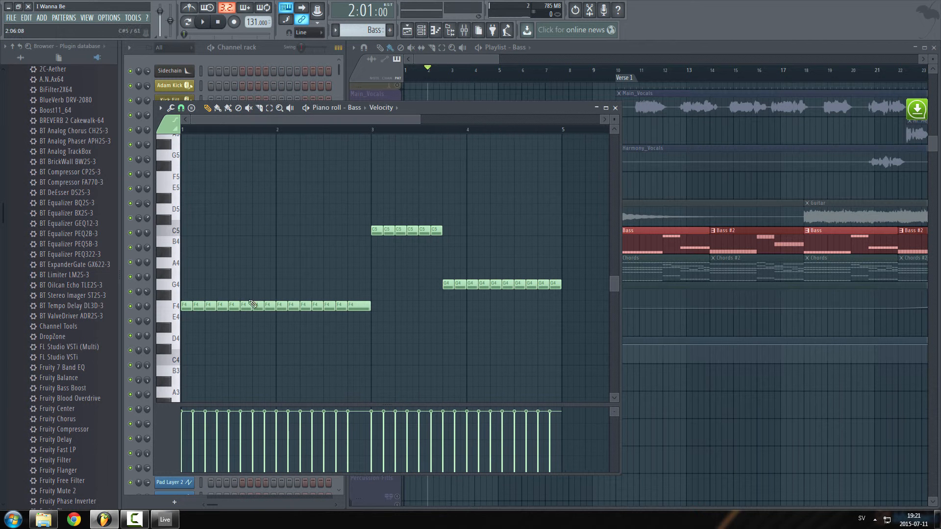
{"action": "left_click", "coordinate": [174, 209]}
{"action": "left_click", "coordinate": [171, 252]}
{"action": "left_click", "coordinate": [175, 290]}
{"action": "left_click", "coordinate": [173, 321]}
{"action": "left_click", "coordinate": [168, 306]}
{"action": "left_click", "coordinate": [168, 307]}
Step: Switch to Ableton Live and delete the 2 MIDI, 3 Audio and 4 Audio tracks, keeping only 1 MIDI
{"action": "left_click", "coordinate": [166, 520]}
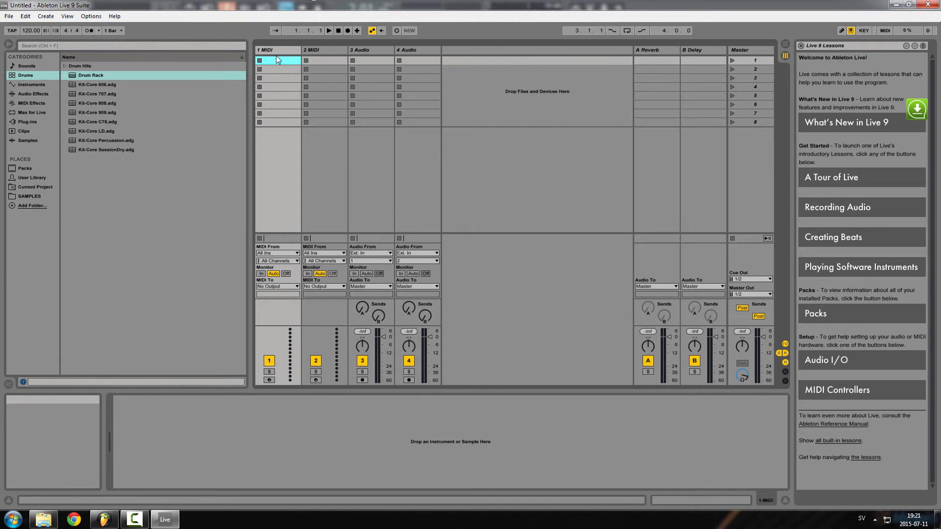
{"action": "left_click", "coordinate": [290, 51]}
{"action": "left_click", "coordinate": [331, 50]}
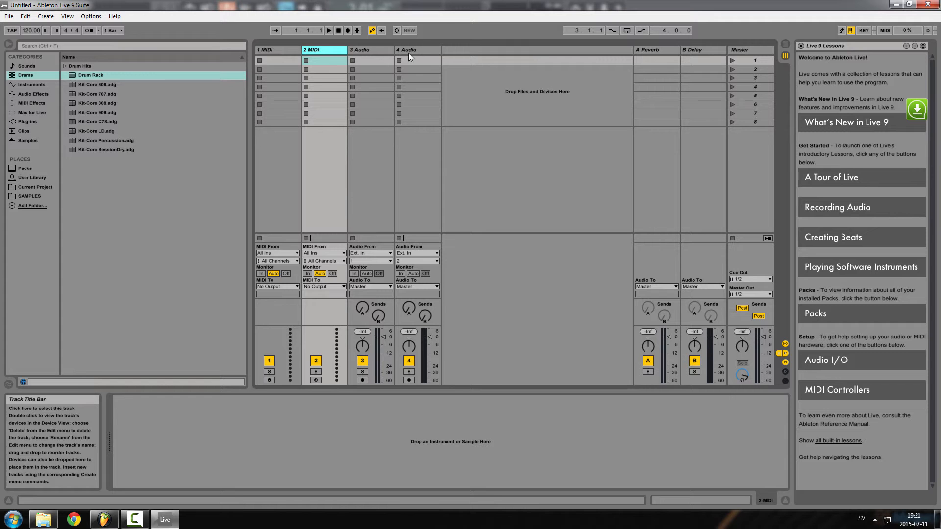
{"action": "left_click", "coordinate": [278, 51]}
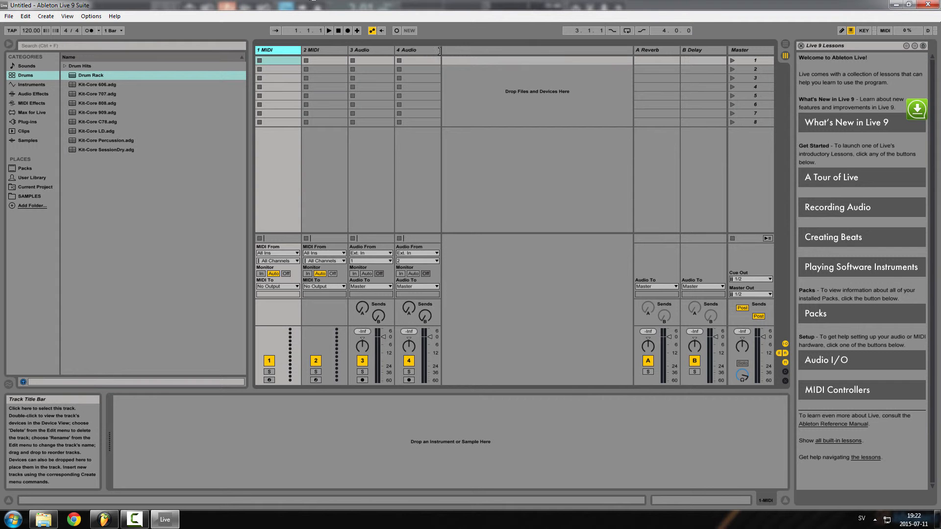
{"action": "left_click", "coordinate": [332, 51]}
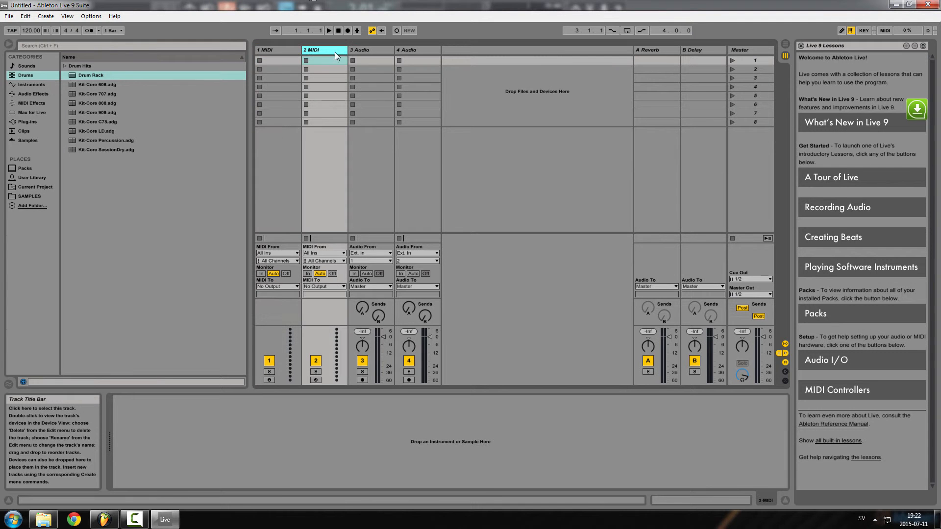
{"action": "left_click", "coordinate": [403, 50], "text": "shift"}
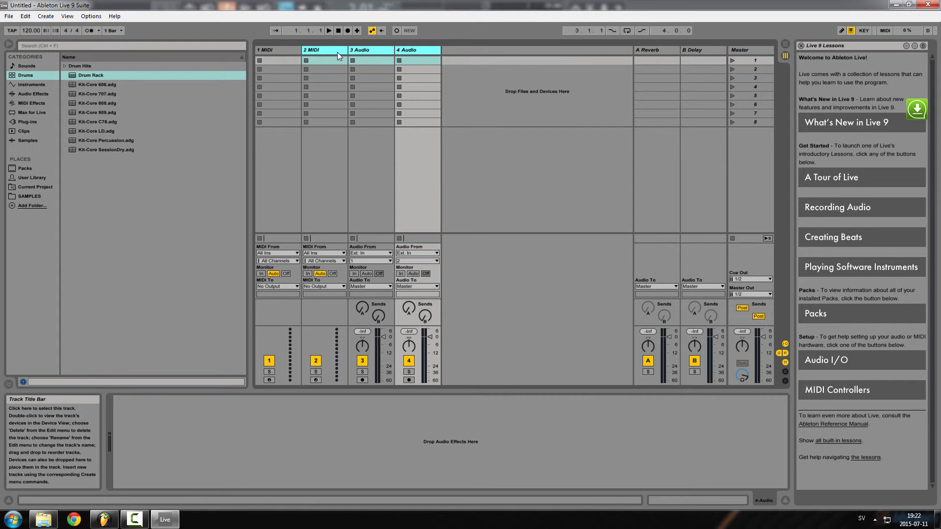
{"action": "right_click", "coordinate": [405, 51]}
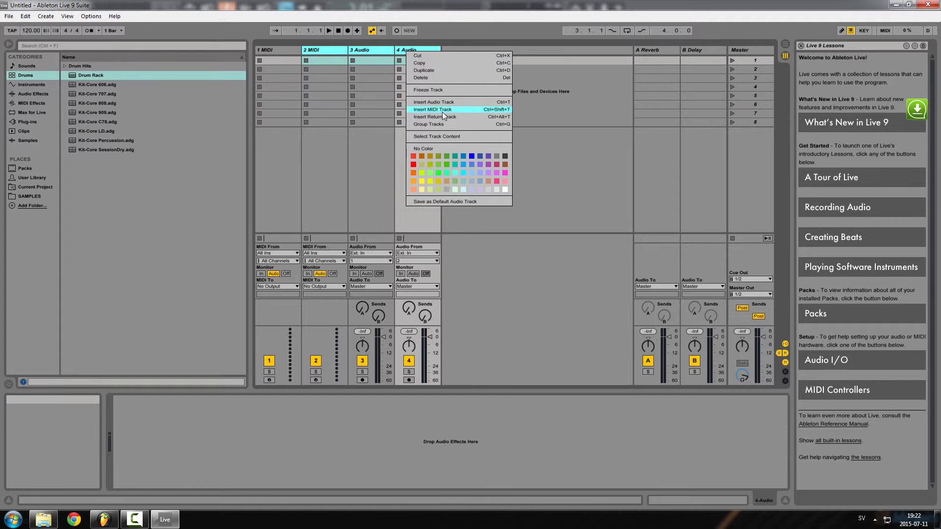
{"action": "left_click", "coordinate": [433, 77]}
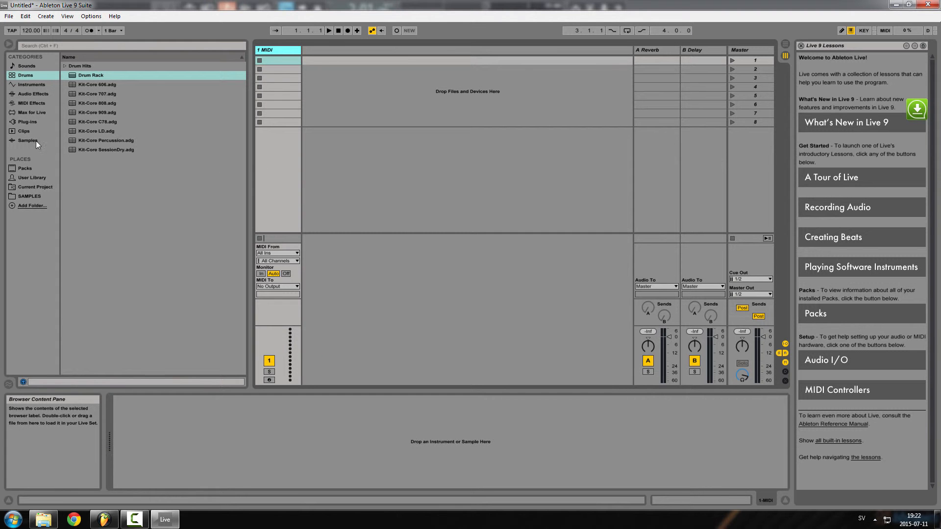
Step: Load the Sylenth1 plug-in onto the 1 MIDI track and place its window over the middle of the session view
{"action": "left_click", "coordinate": [23, 139]}
{"action": "left_click", "coordinate": [24, 130]}
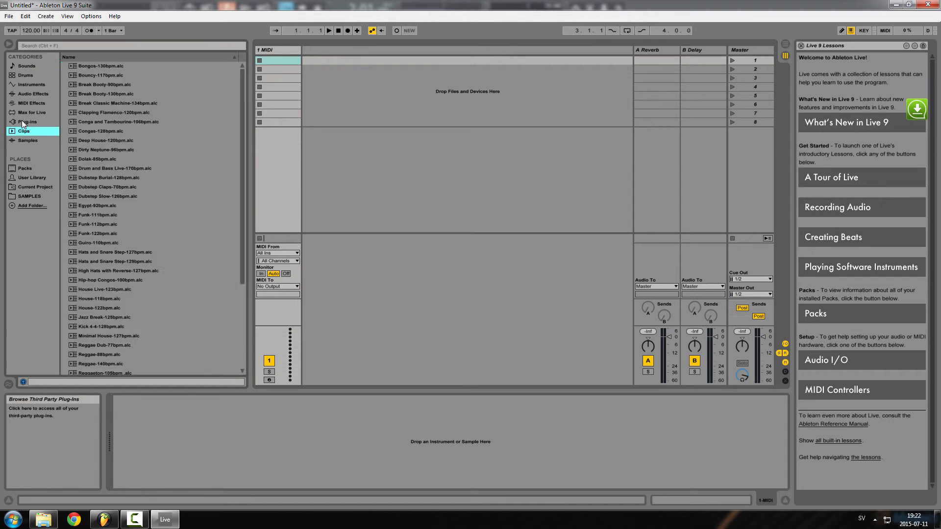
{"action": "left_click", "coordinate": [22, 121]}
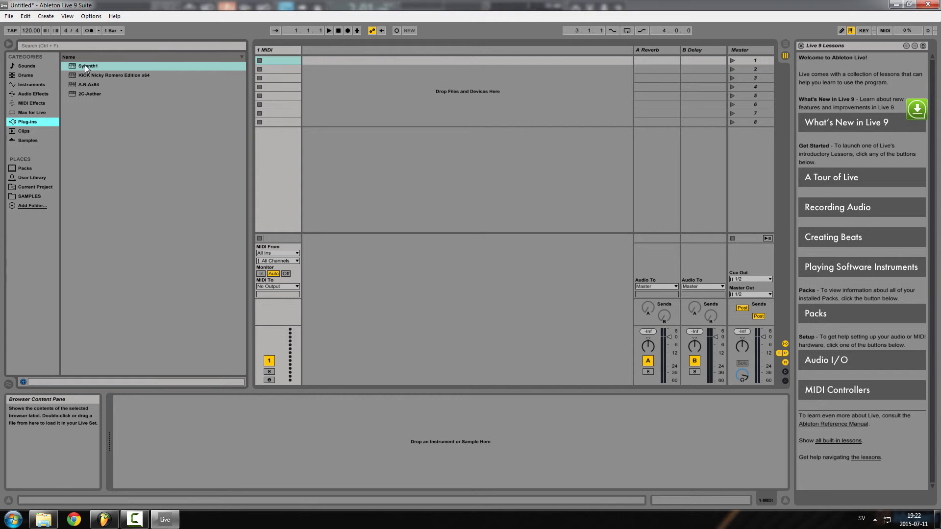
{"action": "left_click_drag", "start_coordinate": [83, 63], "coordinate": [285, 61]}
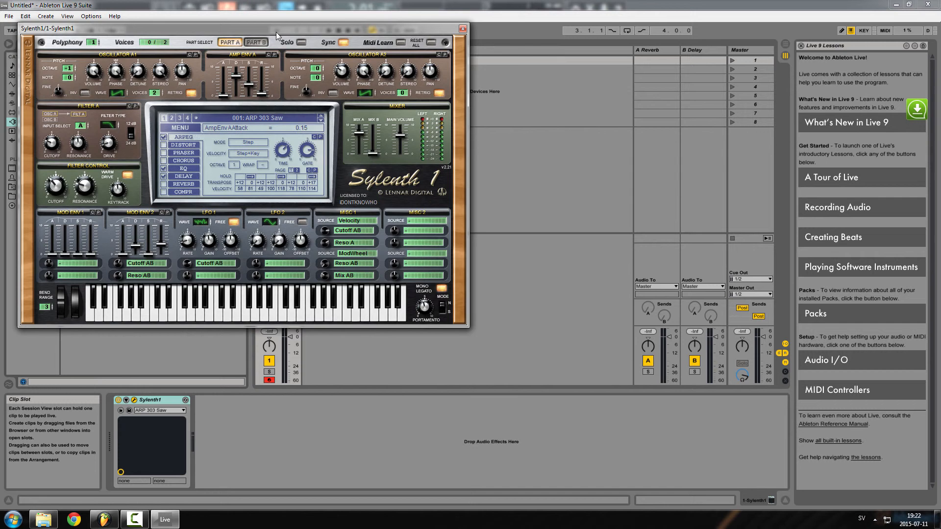
{"action": "left_click_drag", "start_coordinate": [265, 29], "coordinate": [499, 87]}
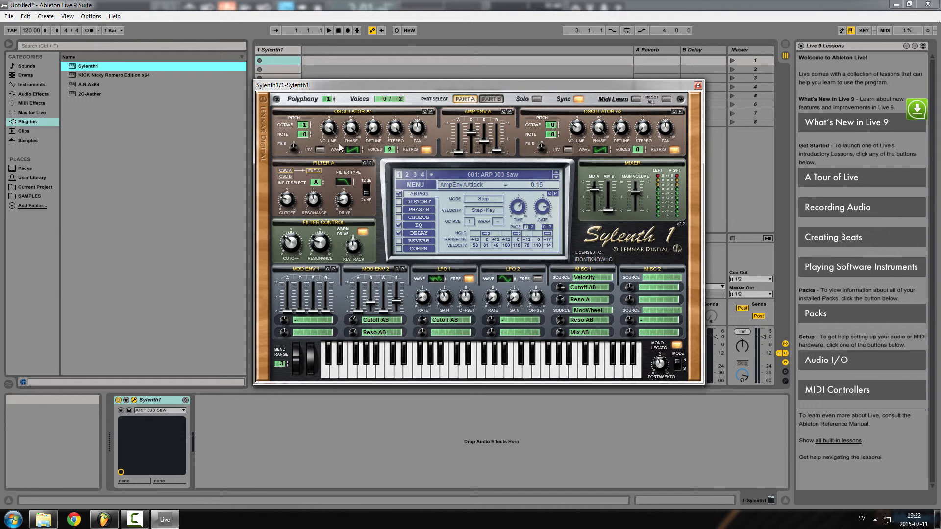
{"action": "left_click_drag", "start_coordinate": [339, 82], "coordinate": [392, 81]}
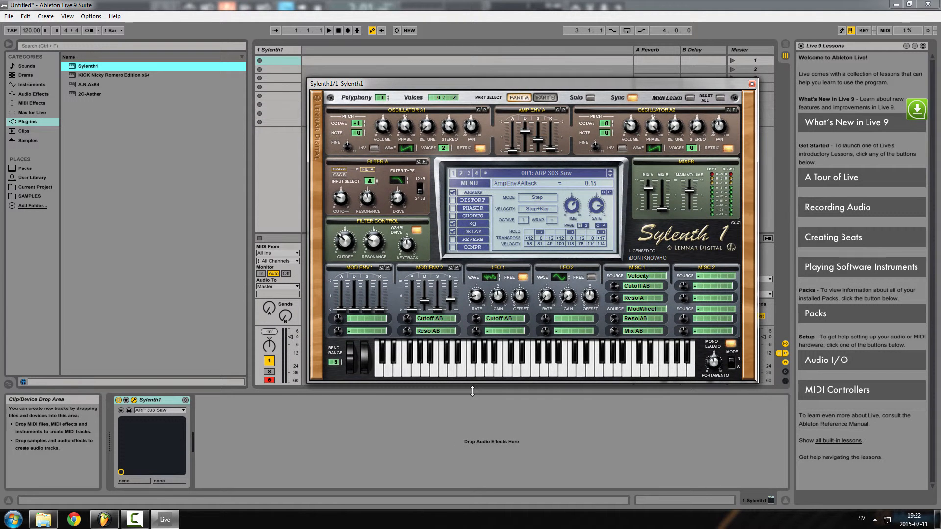
Step: Review the bass notes in FL Studio's piano roll, return to Ableton Live and audition a note on Sylenth1's keyboard
{"action": "left_click", "coordinate": [104, 520]}
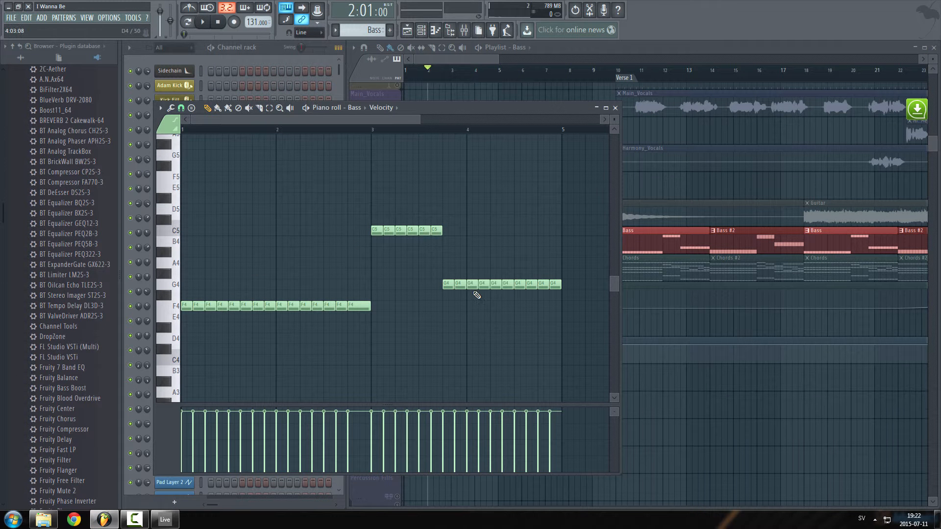
{"action": "left_click", "coordinate": [164, 520]}
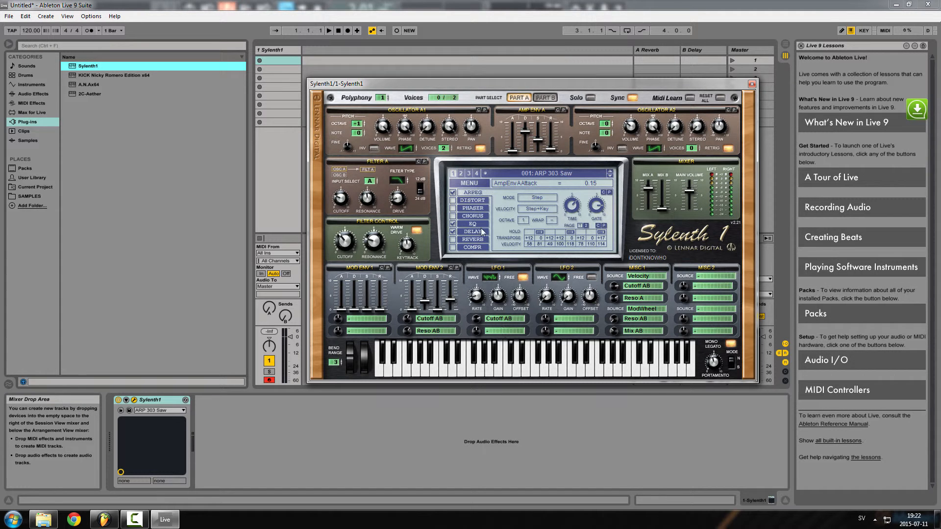
{"action": "left_click", "coordinate": [507, 374]}
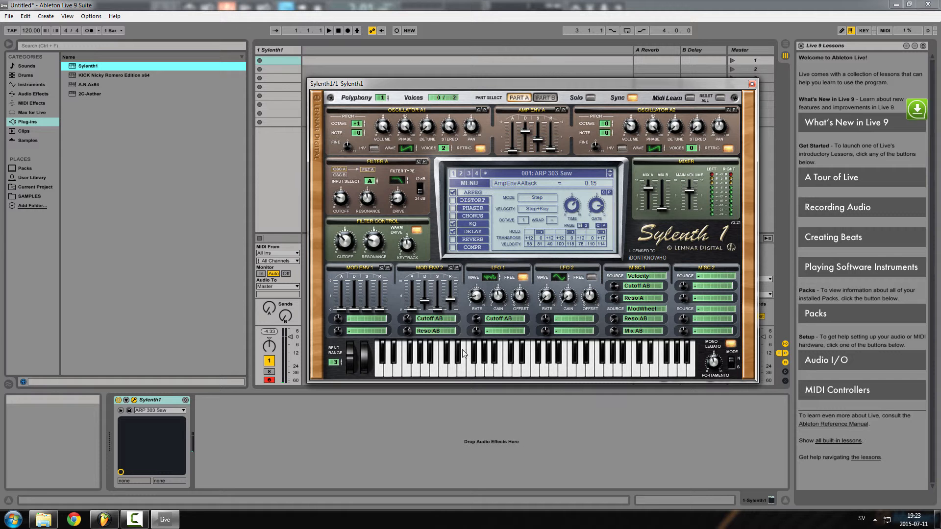
Step: Start loading a preset file in Sylenth1 and browse to the Trance Try folder on Local Disk (C:)
{"action": "left_click", "coordinate": [467, 182]}
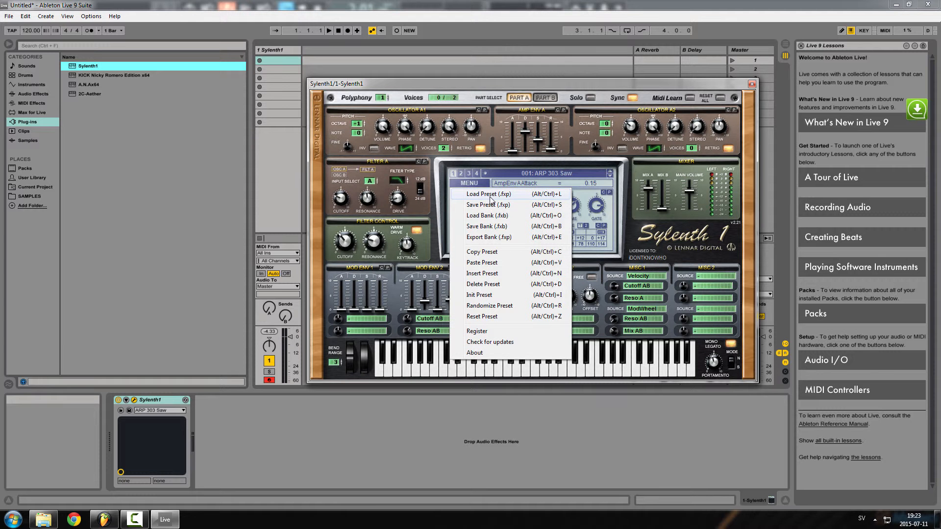
{"action": "left_click", "coordinate": [484, 194]}
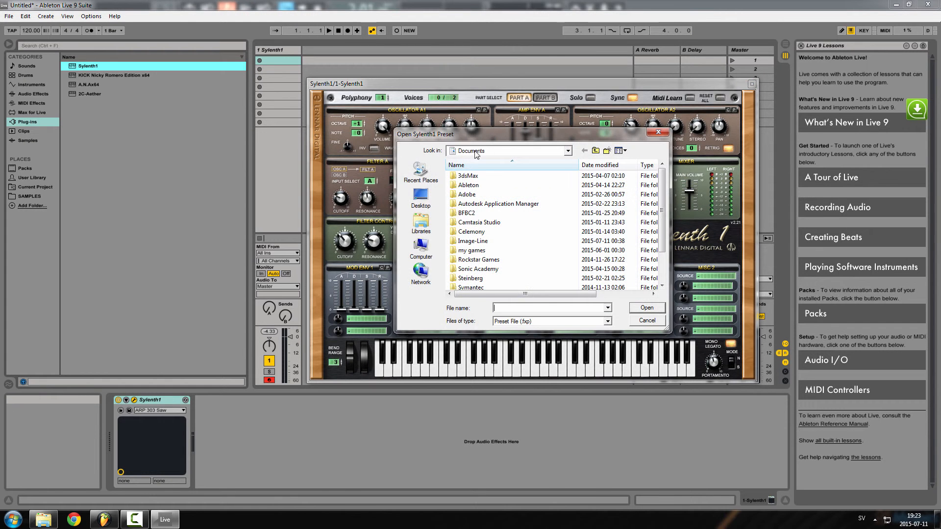
{"action": "left_click", "coordinate": [475, 151]}
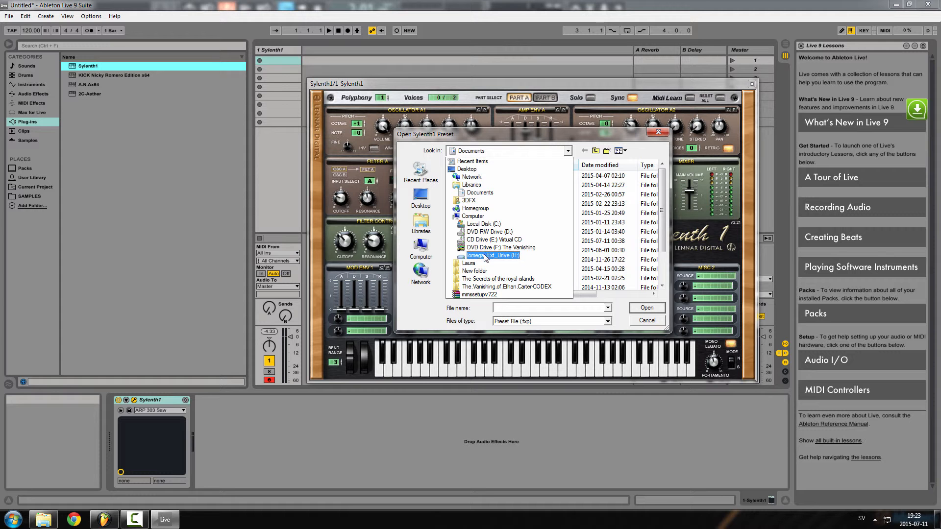
{"action": "left_click", "coordinate": [489, 225]}
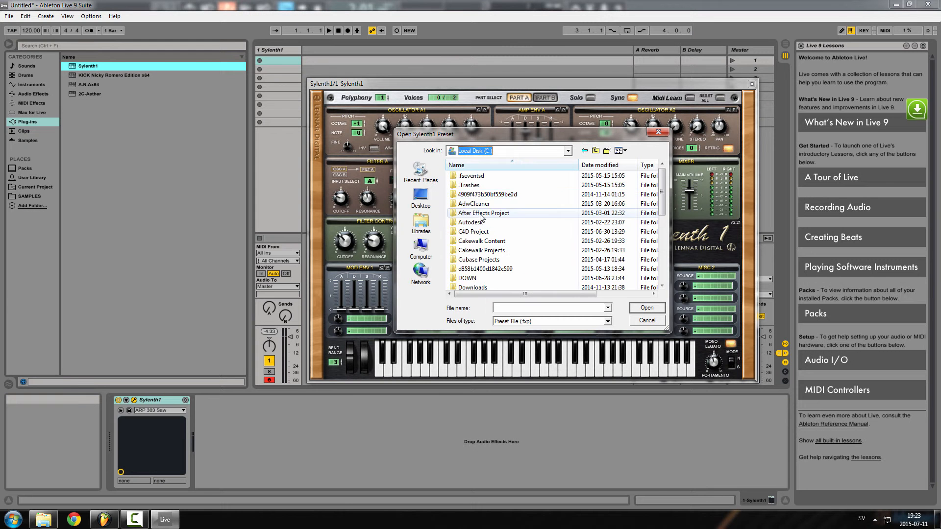
{"action": "scroll", "coordinate": [485, 226], "scroll_direction": "down", "scroll_amount": 4}
{"action": "double_click", "coordinate": [490, 247]}
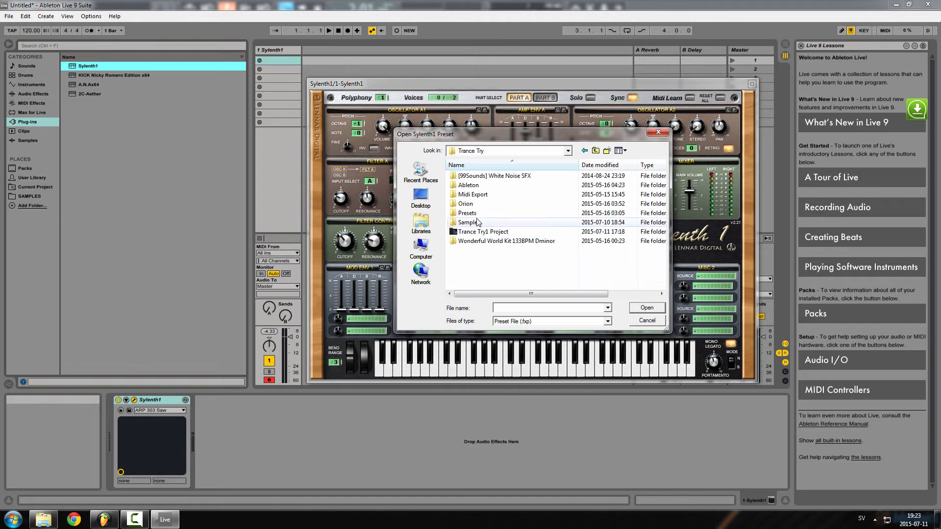
Step: Browse through the Presets and Sylenth1 folders and open the 3DFX Presets folder
{"action": "left_click", "coordinate": [481, 177]}
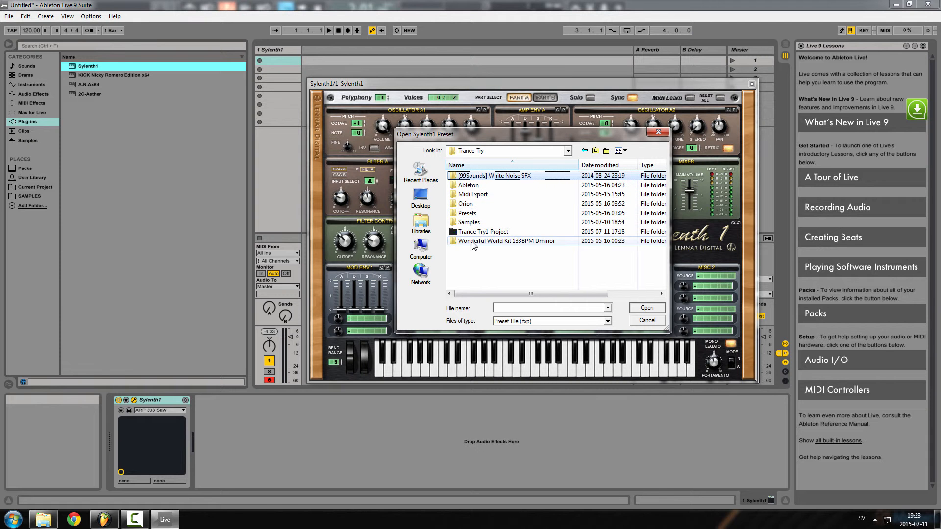
{"action": "double_click", "coordinate": [468, 222]}
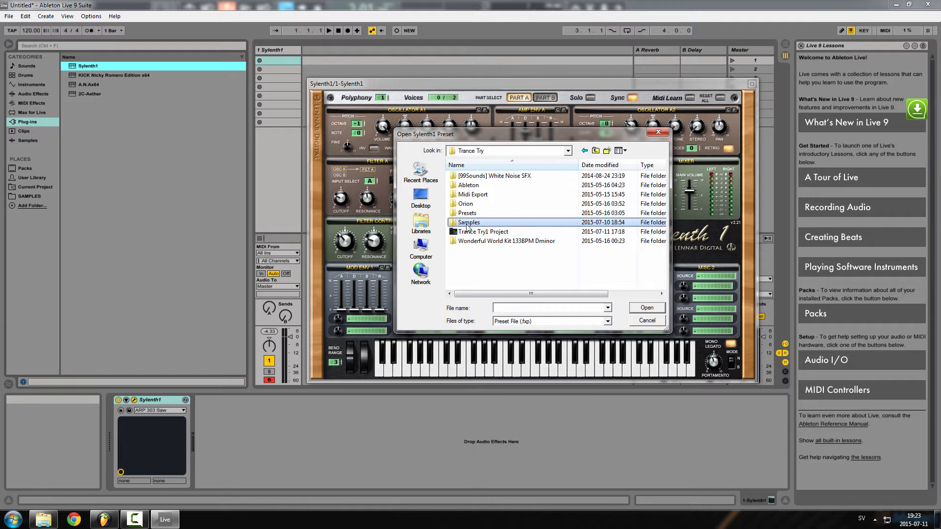
{"action": "left_click", "coordinate": [595, 150]}
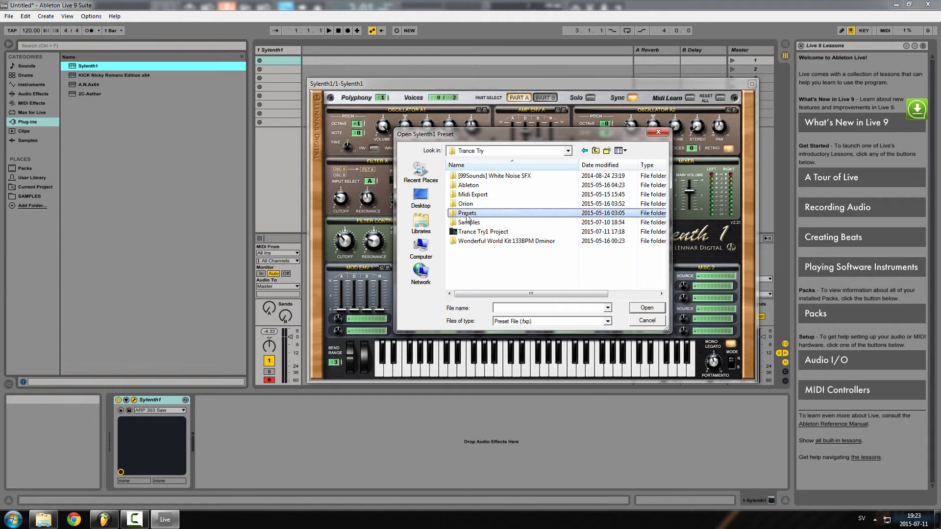
{"action": "double_click", "coordinate": [470, 213]}
{"action": "double_click", "coordinate": [474, 185]}
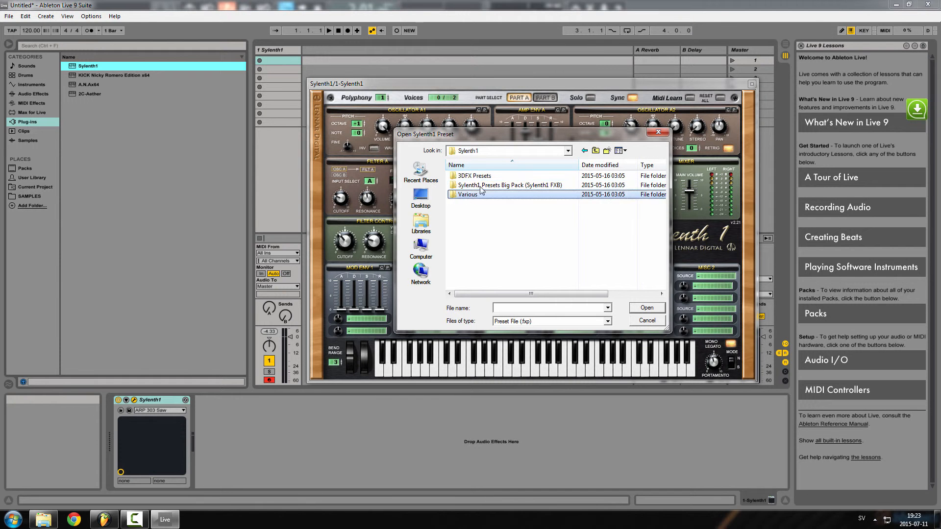
{"action": "left_click", "coordinate": [468, 195]}
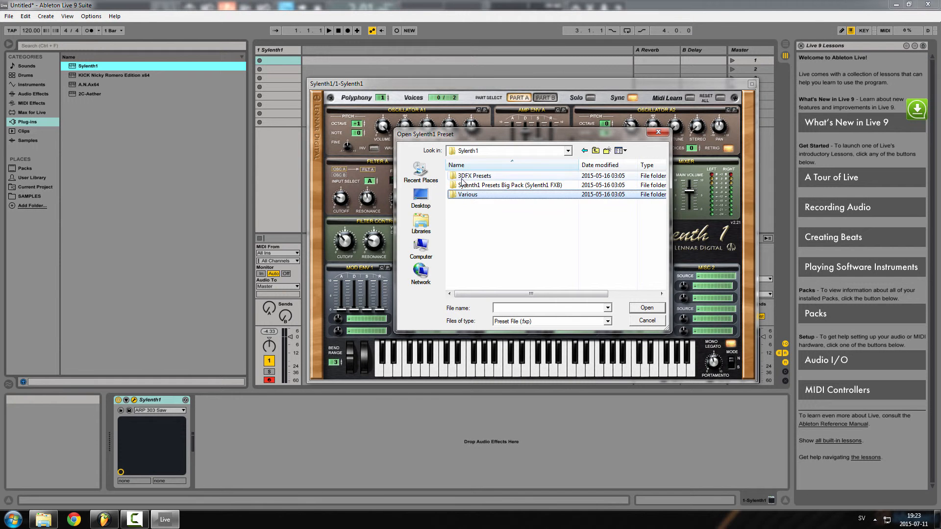
{"action": "double_click", "coordinate": [470, 176]}
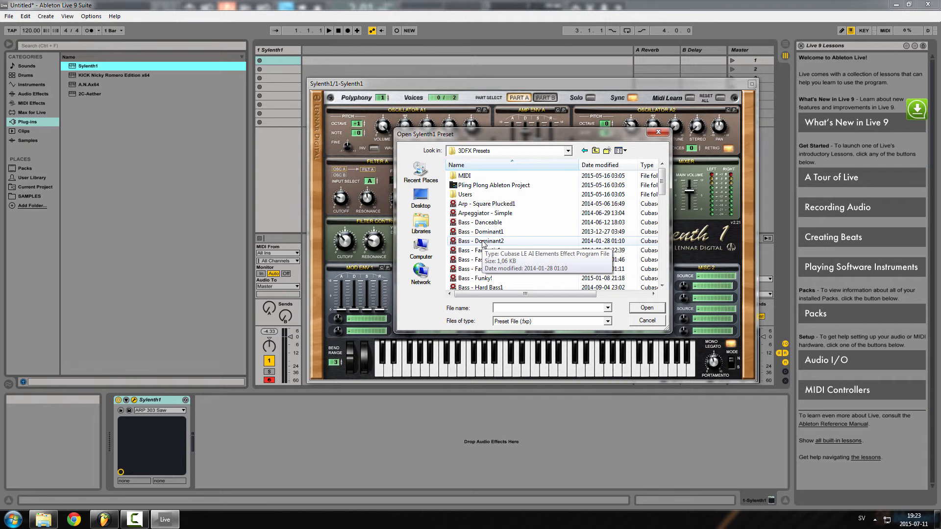
Step: Load a Bass preset from the 3DFX Presets folder and audition three notes on Sylenth1's keyboard
{"action": "left_click", "coordinate": [483, 221]}
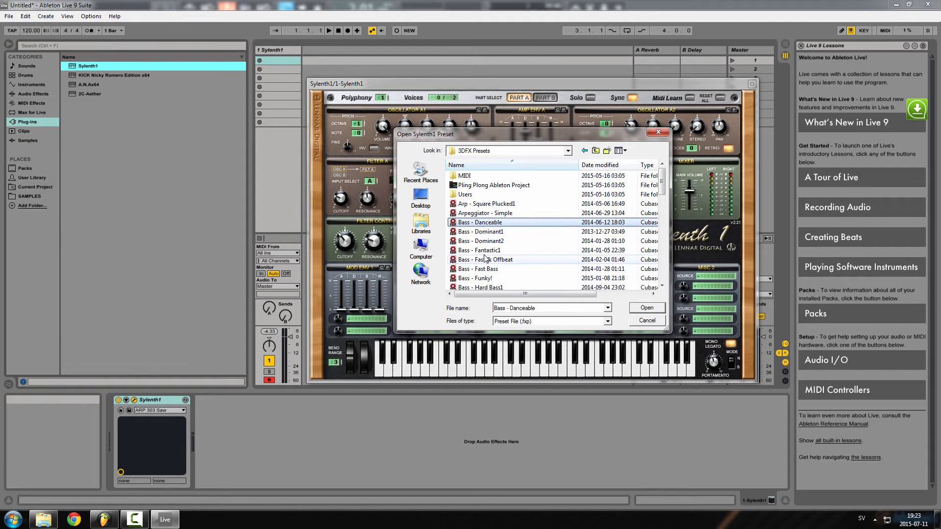
{"action": "left_click", "coordinate": [558, 250]}
{"action": "left_click", "coordinate": [647, 307]}
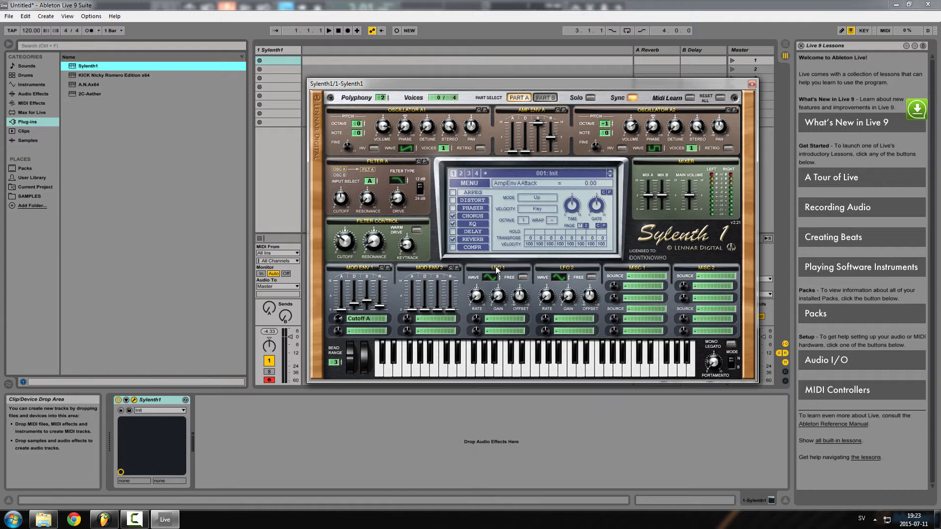
{"action": "left_click", "coordinate": [493, 375]}
{"action": "left_click", "coordinate": [546, 375]}
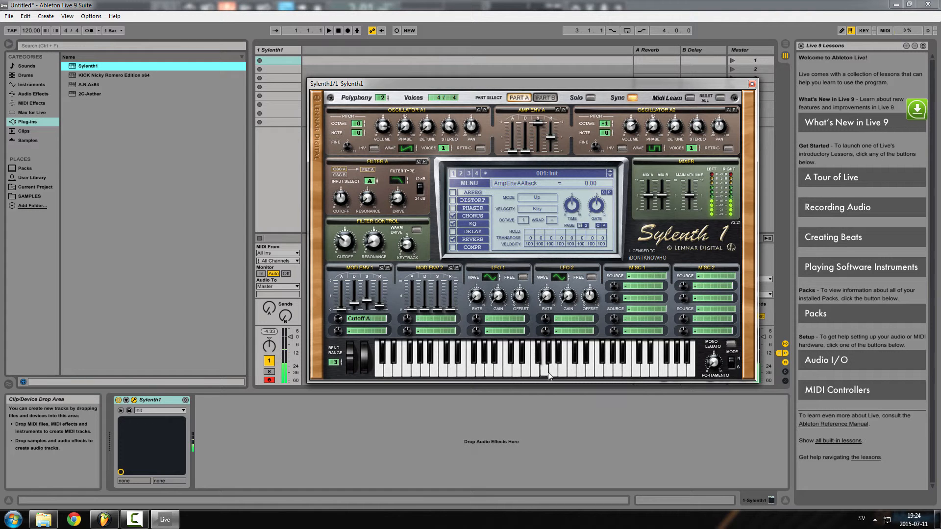
{"action": "left_click", "coordinate": [598, 372]}
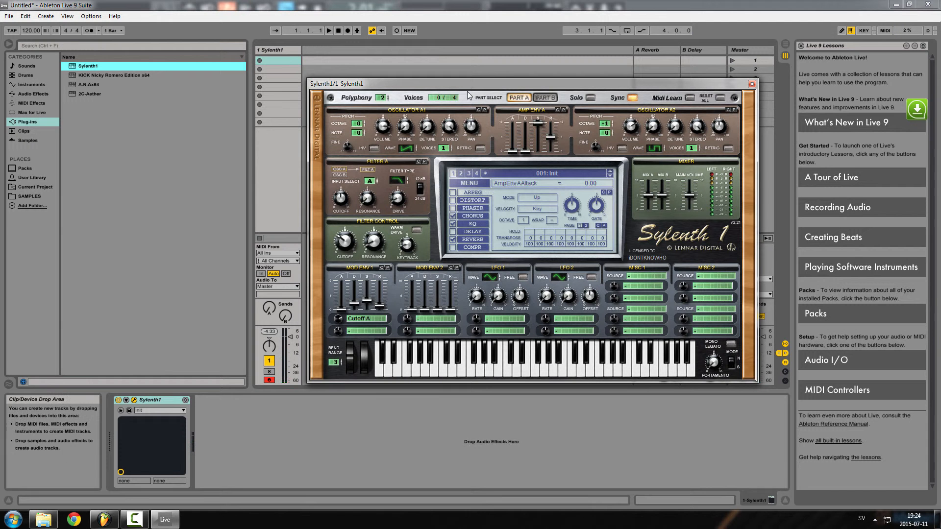
Step: Create an empty MIDI clip in the first slot of the Sylenth1 track and close the plug-in window
{"action": "left_click_drag", "start_coordinate": [469, 96], "coordinate": [464, 69]}
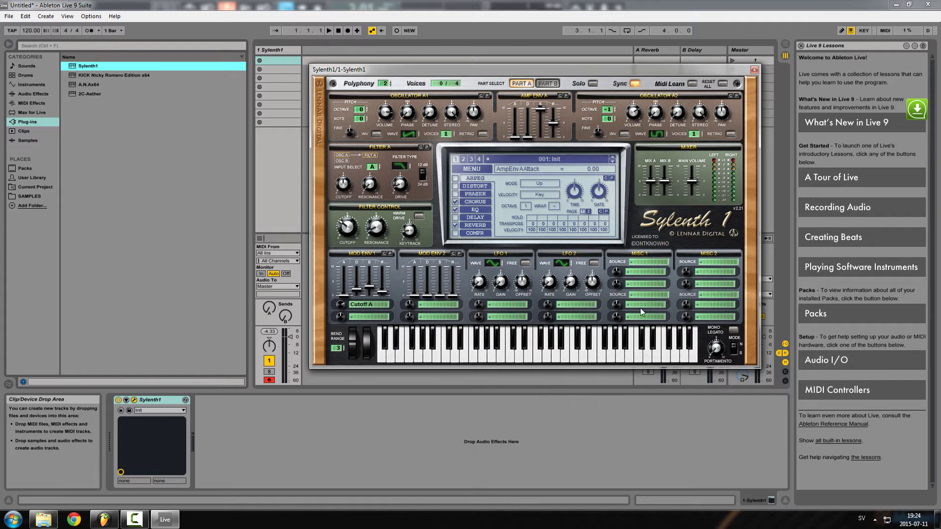
{"action": "double_click", "coordinate": [275, 60]}
{"action": "left_click_drag", "start_coordinate": [353, 68], "coordinate": [622, 31]}
{"action": "left_click_drag", "start_coordinate": [472, 32], "coordinate": [459, 48]}
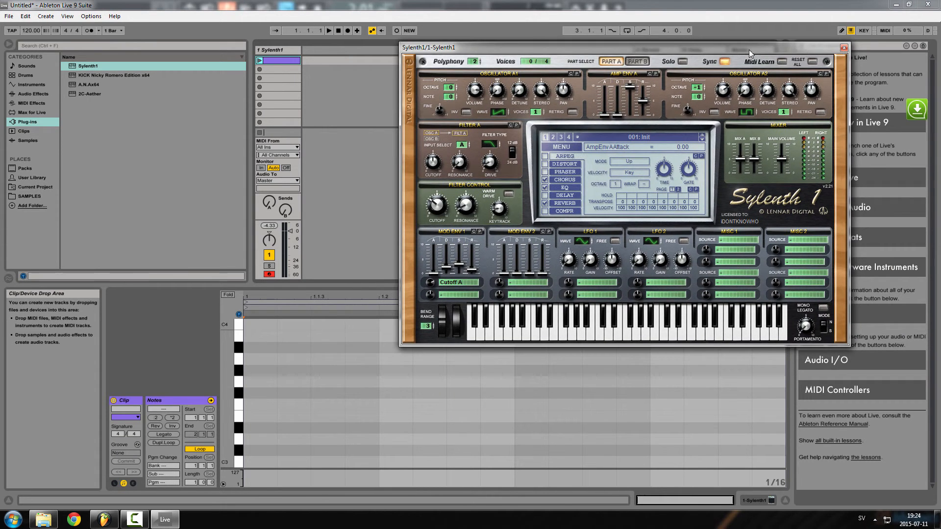
{"action": "left_click", "coordinate": [843, 47]}
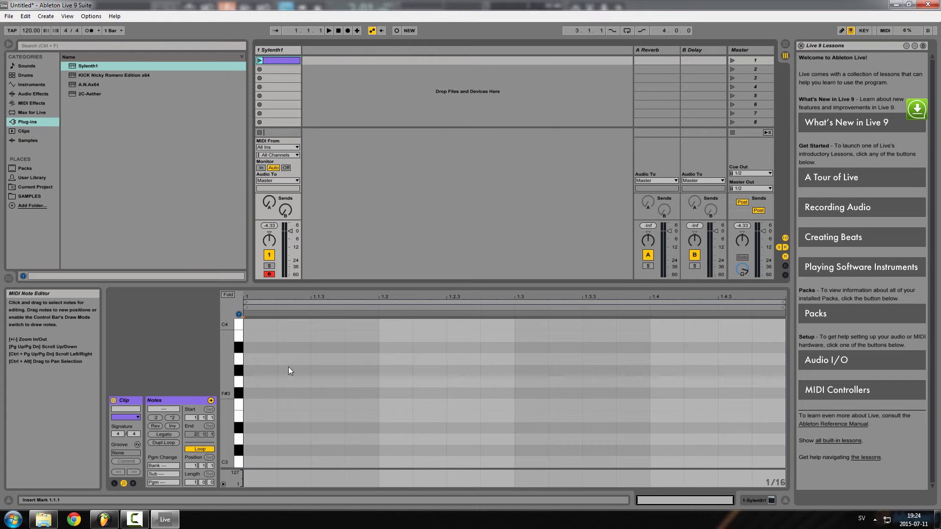
Step: Check the bass line in FL Studio's piano roll and add an F3 sixteenth note at the start of the Ableton Live clip
{"action": "left_click", "coordinate": [104, 520]}
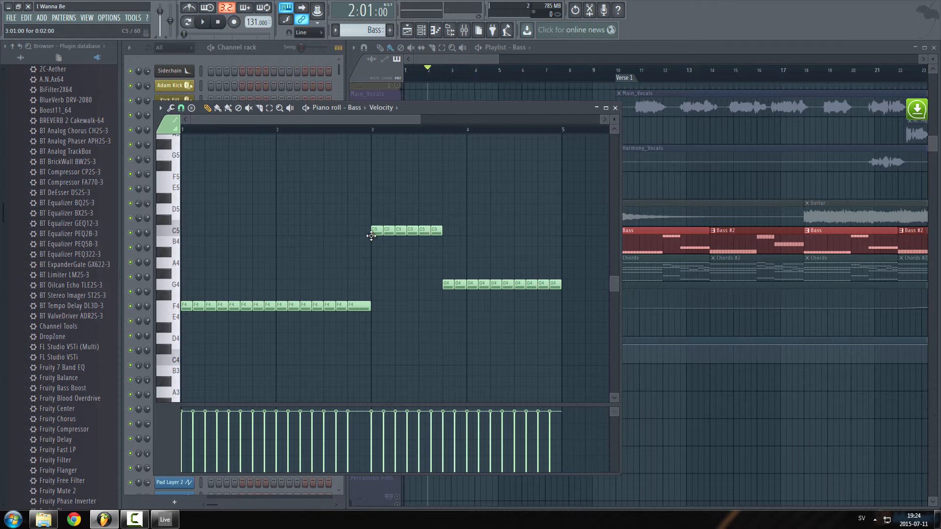
{"action": "key", "text": "alt+Tab"}
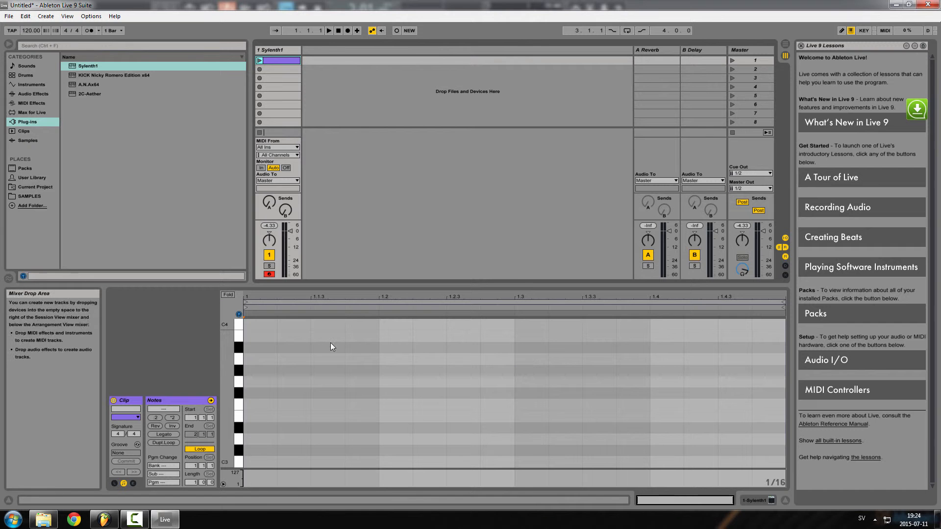
{"action": "double_click", "coordinate": [253, 405]}
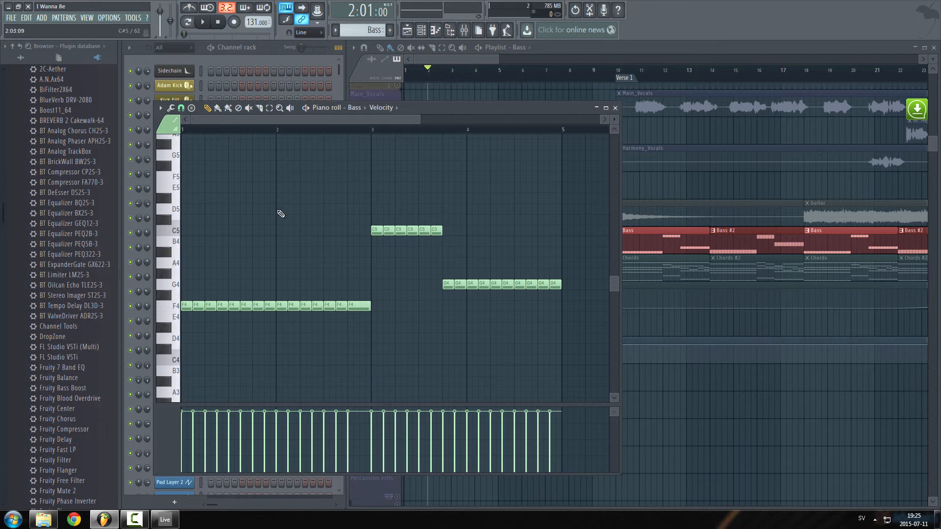
{"action": "key", "text": "alt+Tab"}
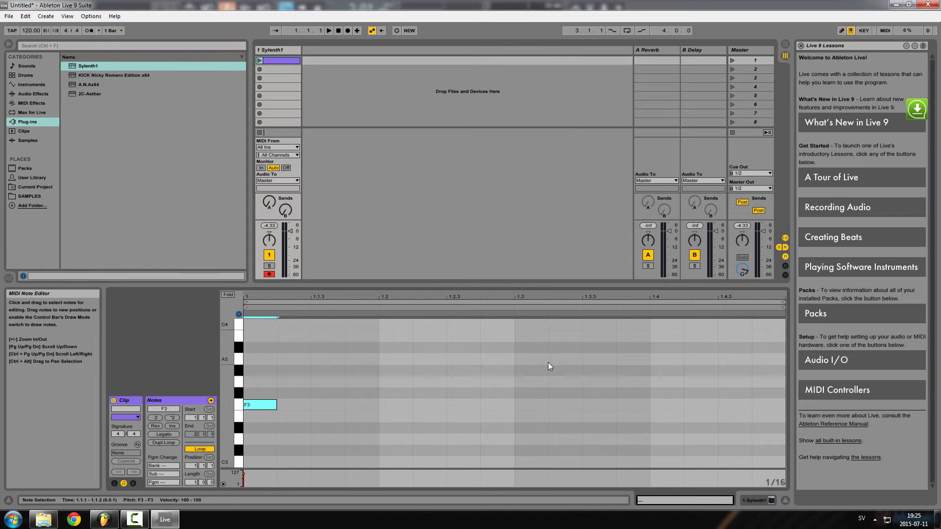
Step: Lower the clip's first note by one octave to F2, keeping it at position 1.1.1
{"action": "left_click", "coordinate": [268, 405]}
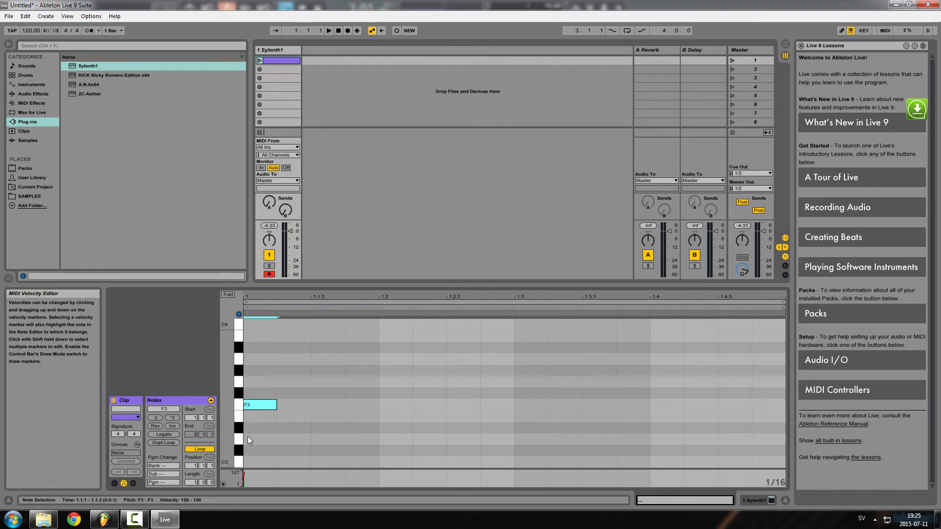
{"action": "scroll", "coordinate": [239, 382], "scroll_direction": "down", "scroll_amount": 3}
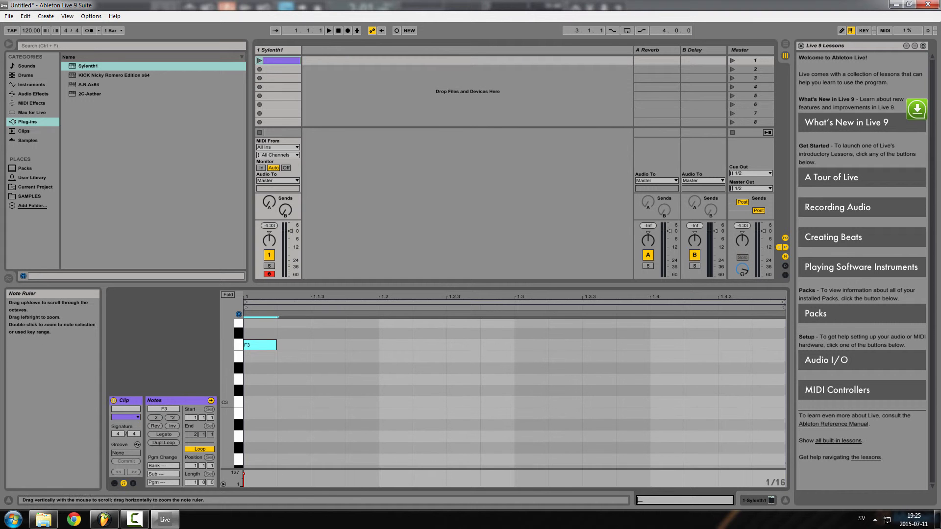
{"action": "left_click", "coordinate": [258, 342]}
{"action": "left_click_drag", "start_coordinate": [257, 343], "coordinate": [265, 460]}
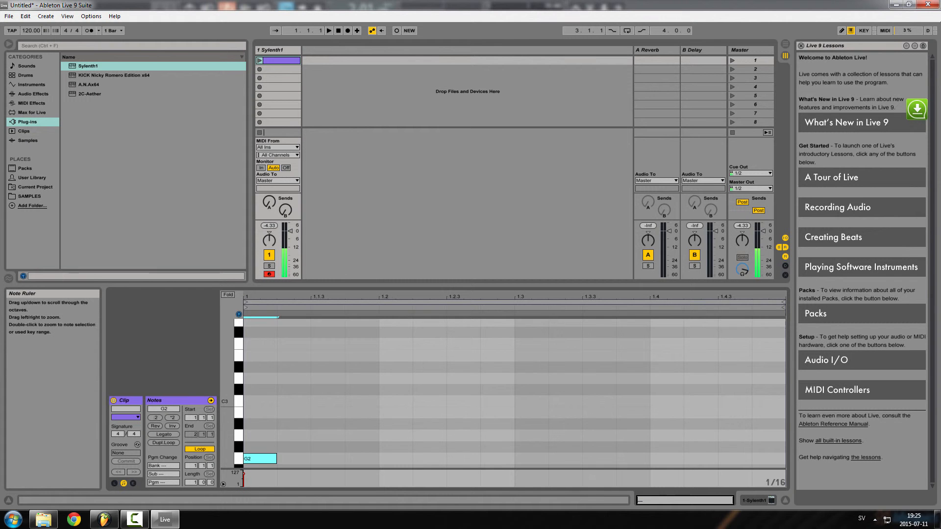
{"action": "scroll", "coordinate": [232, 432], "scroll_direction": "down", "scroll_amount": 6}
{"action": "left_click_drag", "start_coordinate": [258, 345], "coordinate": [262, 364]}
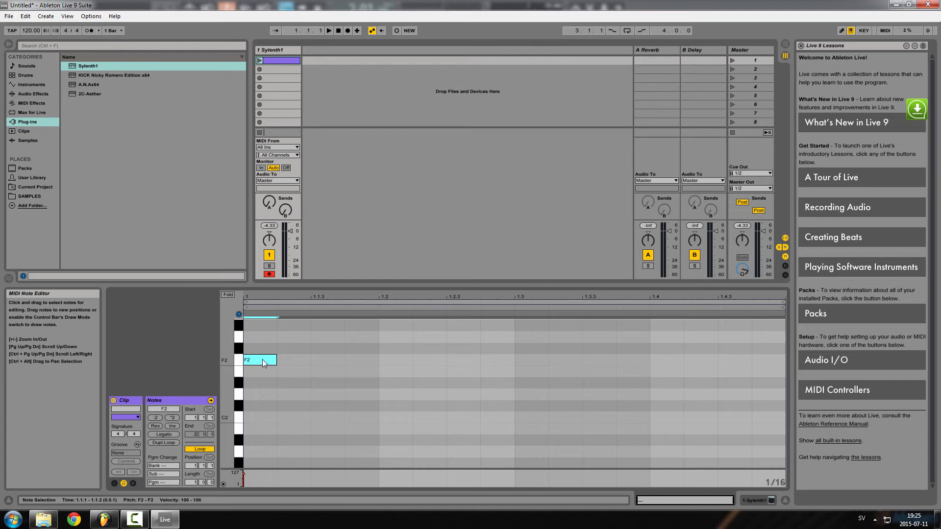
{"action": "double_click", "coordinate": [262, 361]}
{"action": "double_click", "coordinate": [263, 361]}
{"action": "scroll", "coordinate": [363, 369], "scroll_direction": "up", "scroll_amount": 5}
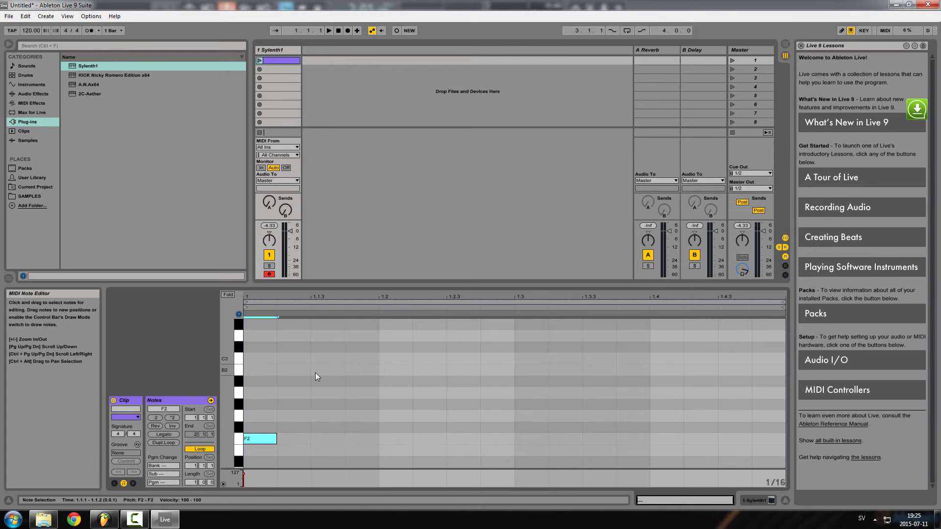
Step: Add a C3 sixteenth note at position 1.1.4 and audition it against the F2 note
{"action": "double_click", "coordinate": [360, 357]}
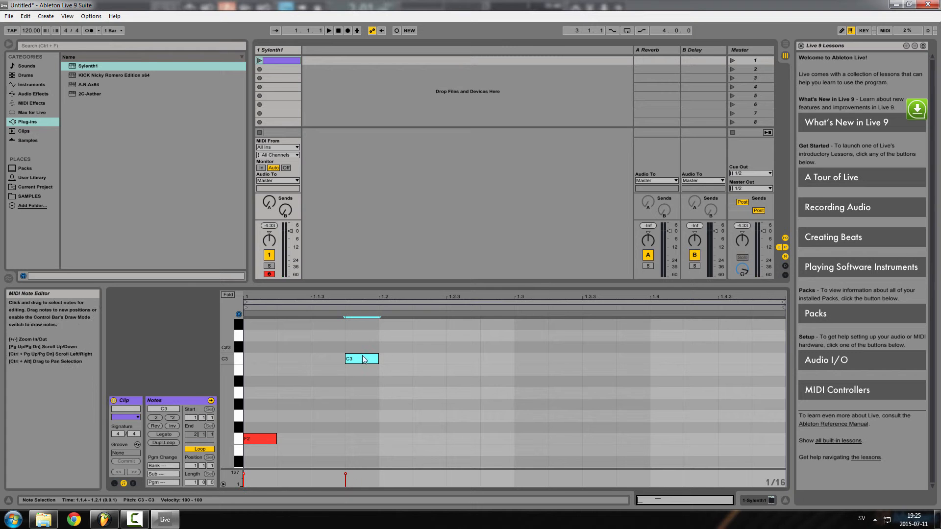
{"action": "mouse_move", "coordinate": [361, 356]}
{"action": "left_mouse_down"}
{"action": "mouse_move", "coordinate": [360, 460]}
{"action": "mouse_move", "coordinate": [361, 358]}
{"action": "left_mouse_up"}
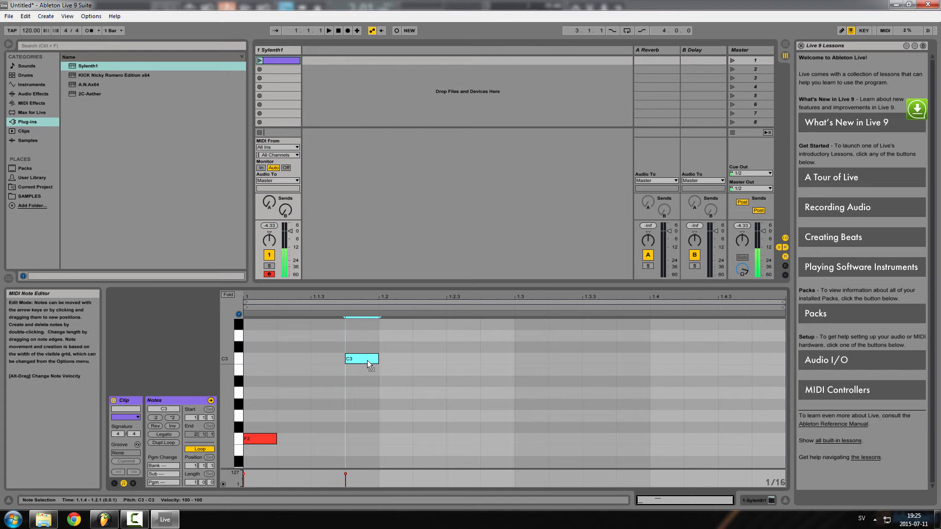
{"action": "left_click", "coordinate": [258, 439]}
{"action": "left_click", "coordinate": [359, 359]}
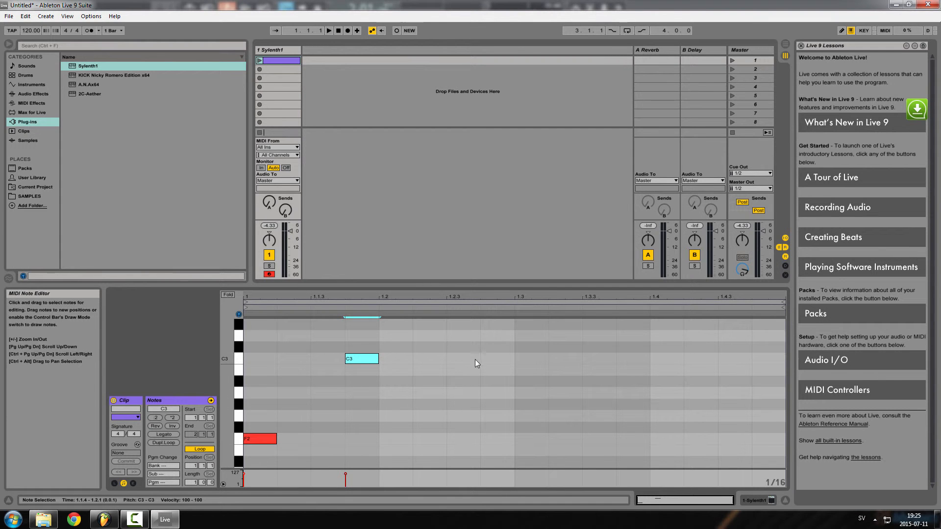
{"action": "key", "text": "Right"}
{"action": "key", "text": "Right"}
{"action": "key", "text": "Left"}
{"action": "key", "text": "Left"}
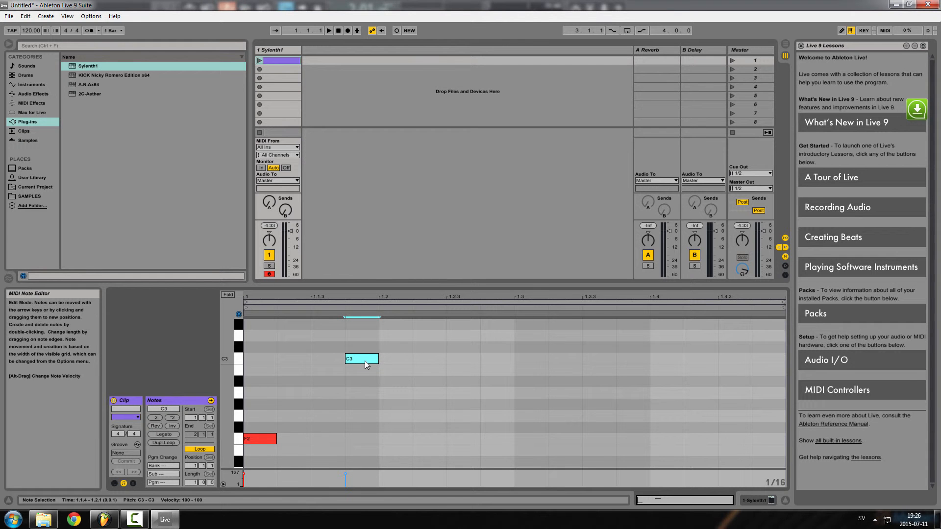
Step: Copy the C3 note to position 1.3.1 and move the original C3 to 1.2.1
{"action": "left_click_drag", "start_coordinate": [364, 359], "coordinate": [525, 360]}
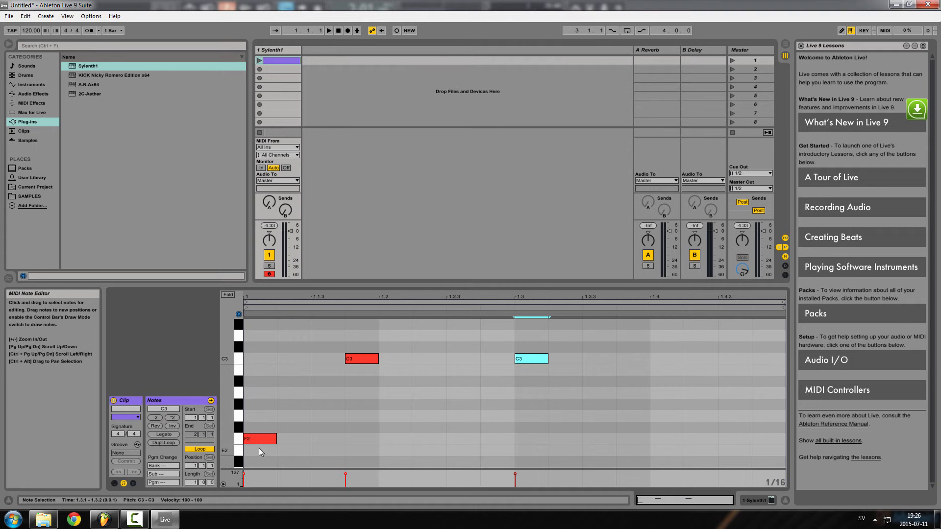
{"action": "left_click_drag", "start_coordinate": [363, 358], "coordinate": [364, 358]}
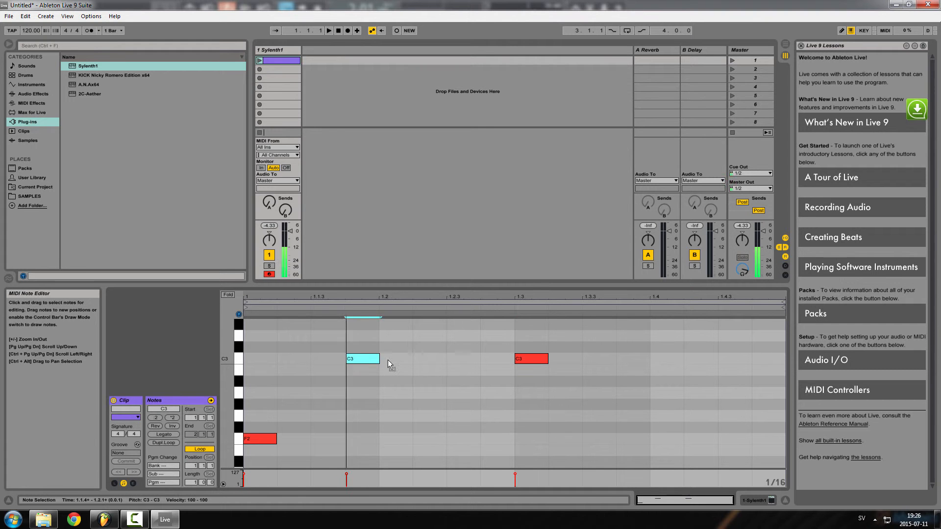
{"action": "key", "text": "Right"}
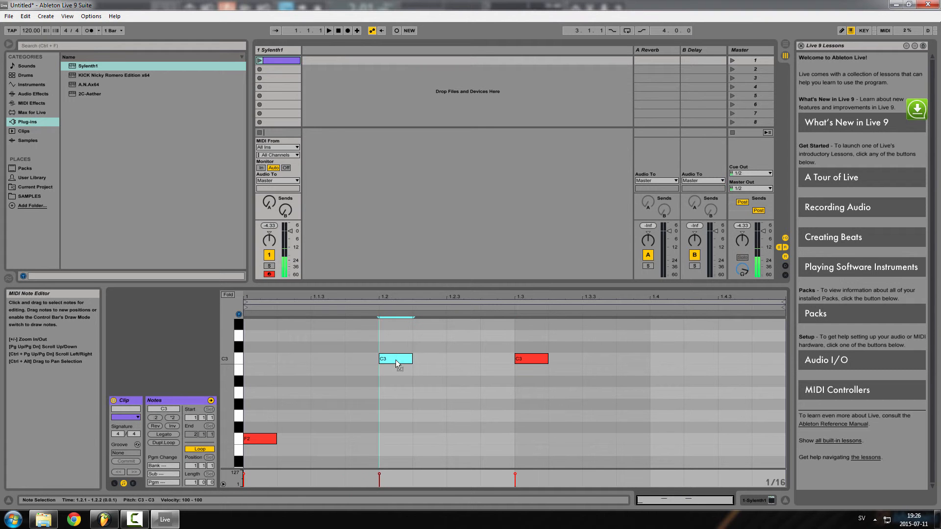
{"action": "left_click", "coordinate": [258, 439]}
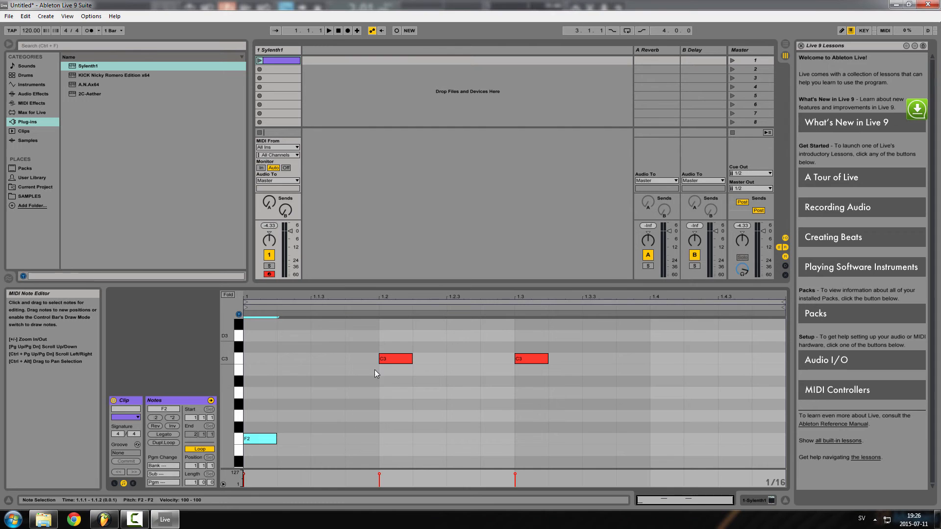
Step: Duplicate the F2 sixteenth note until eight consecutive F2 notes fill the clip from 1.1.1 to 1.3.1
{"action": "key", "text": "ctrl+d"}
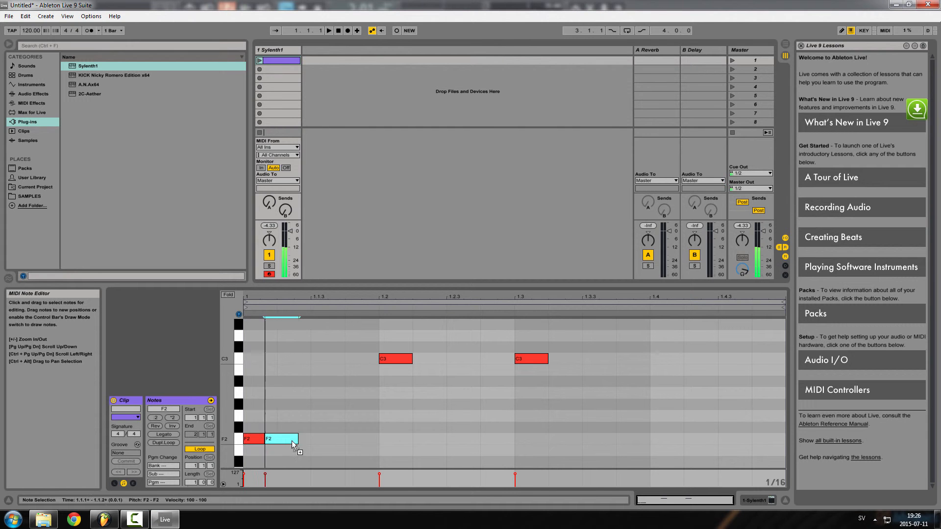
{"action": "key", "text": "ctrl+d"}
{"action": "key", "text": "ctrl+d"}
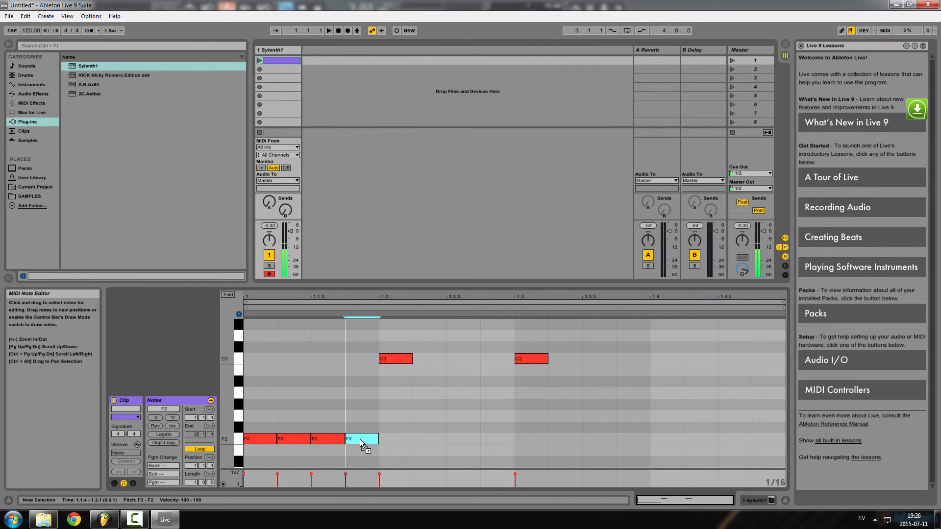
{"action": "left_click_drag", "start_coordinate": [369, 396], "coordinate": [265, 453]}
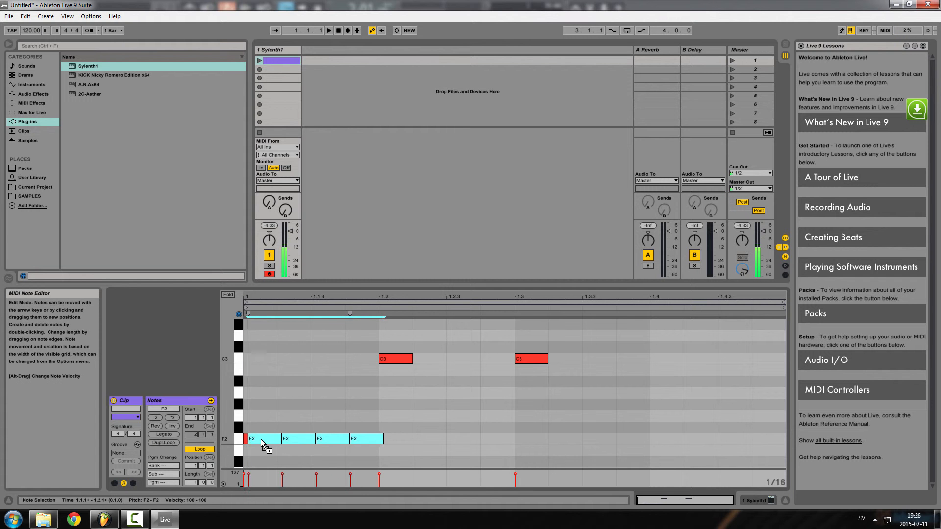
{"action": "key", "text": "ctrl+d"}
Step: Move the C3 note from 1.2.1 to 1.4.1 and put the note at 1.3.1 on C3
{"action": "left_click_drag", "start_coordinate": [394, 357], "coordinate": [661, 357]}
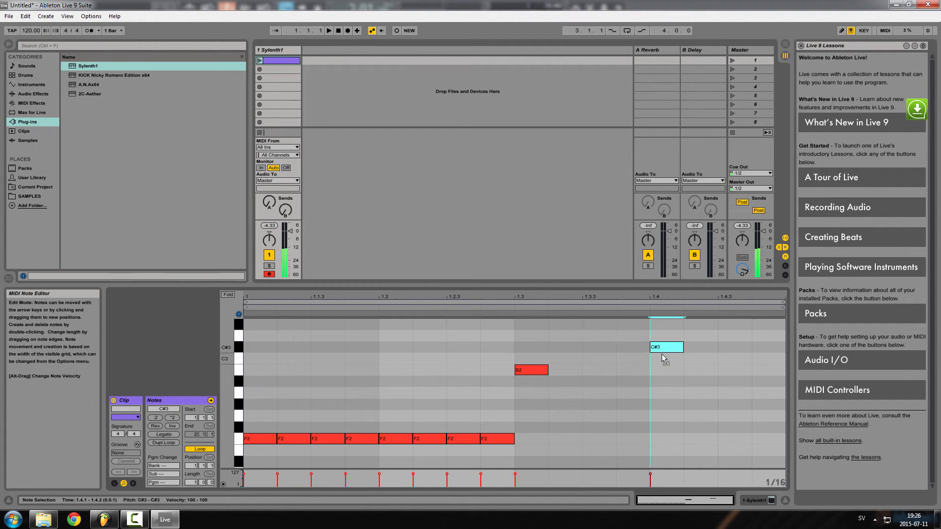
{"action": "left_click", "coordinate": [522, 370]}
{"action": "key", "text": "Up"}
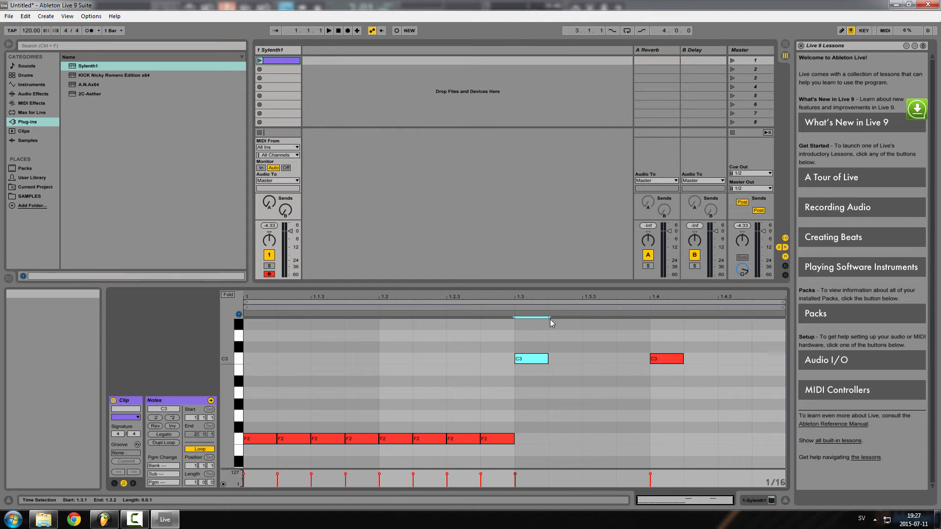
Step: Fill beat 1.3 with four C3 sixteenth notes and beat 1.4 with four G2 sixteenth notes
{"action": "left_click", "coordinate": [531, 362]}
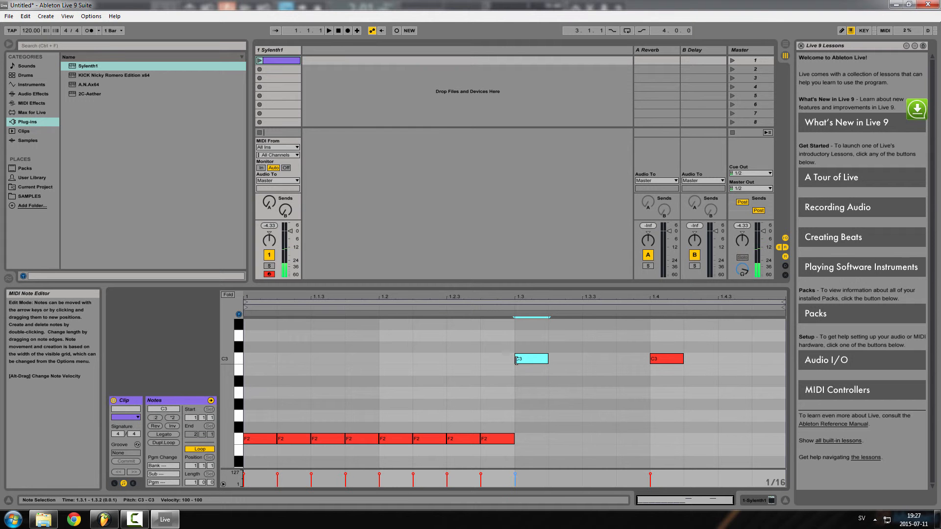
{"action": "left_click_drag", "start_coordinate": [530, 362], "coordinate": [629, 362]}
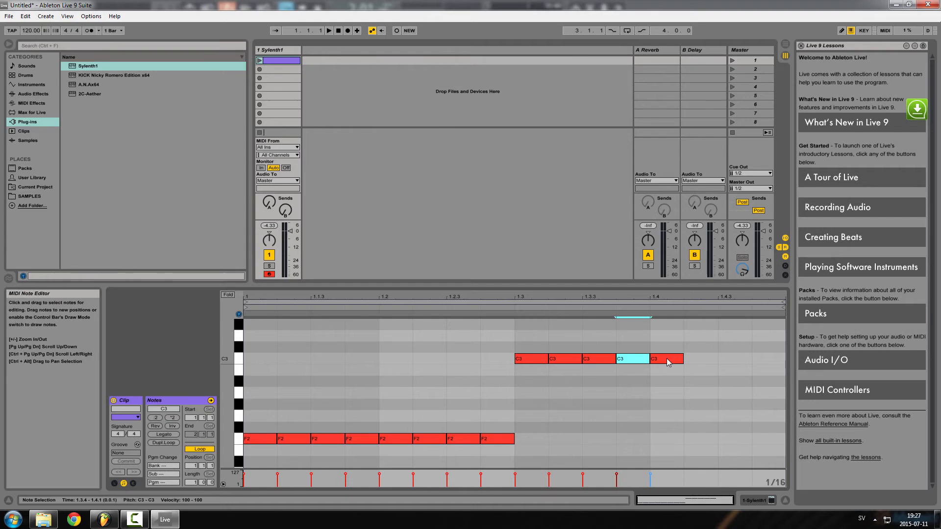
{"action": "left_click_drag", "start_coordinate": [632, 361], "coordinate": [780, 420]}
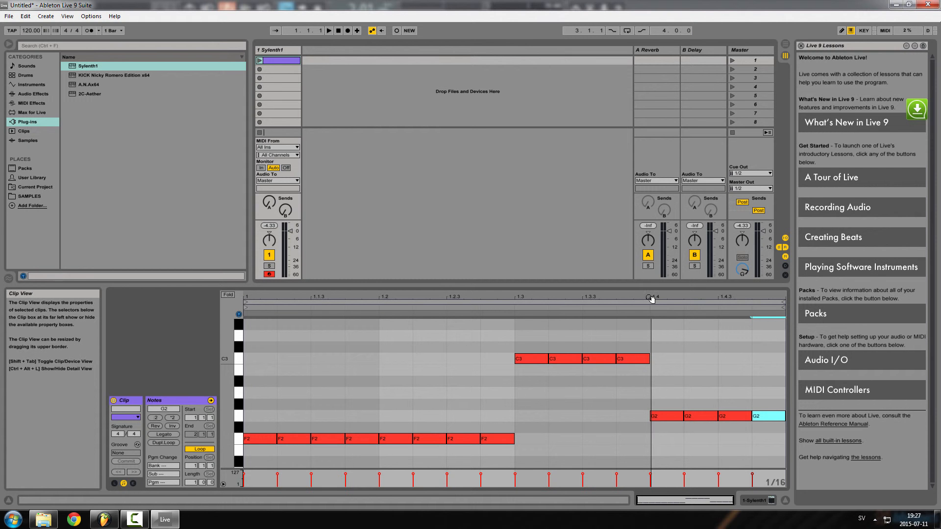
Step: Play the bass clip to audition the F2, C3 and G2 notes, and stop playback
{"action": "left_click", "coordinate": [259, 62]}
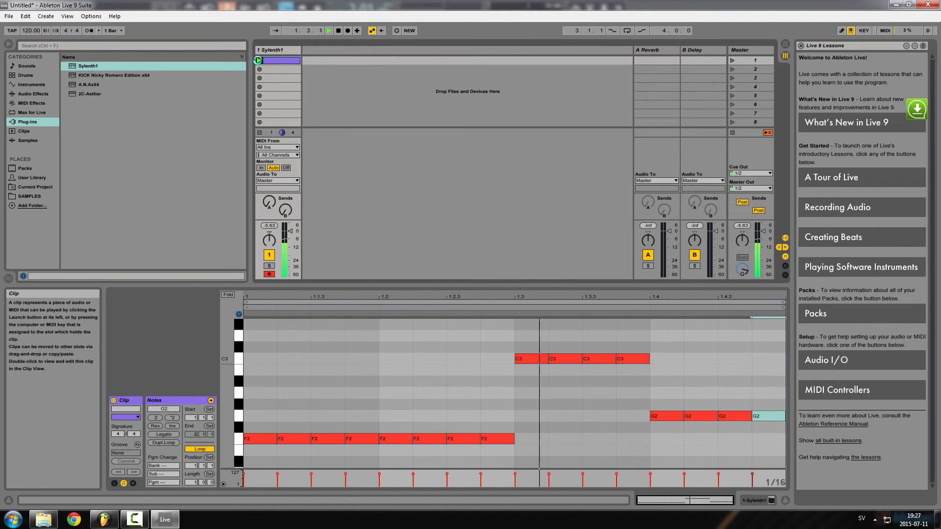
{"action": "left_click", "coordinate": [339, 30]}
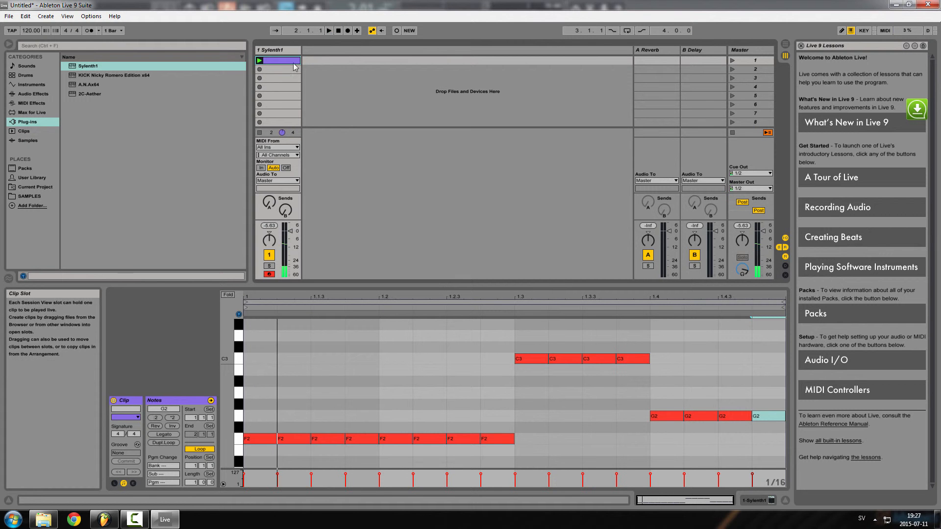
{"action": "left_click", "coordinate": [339, 31]}
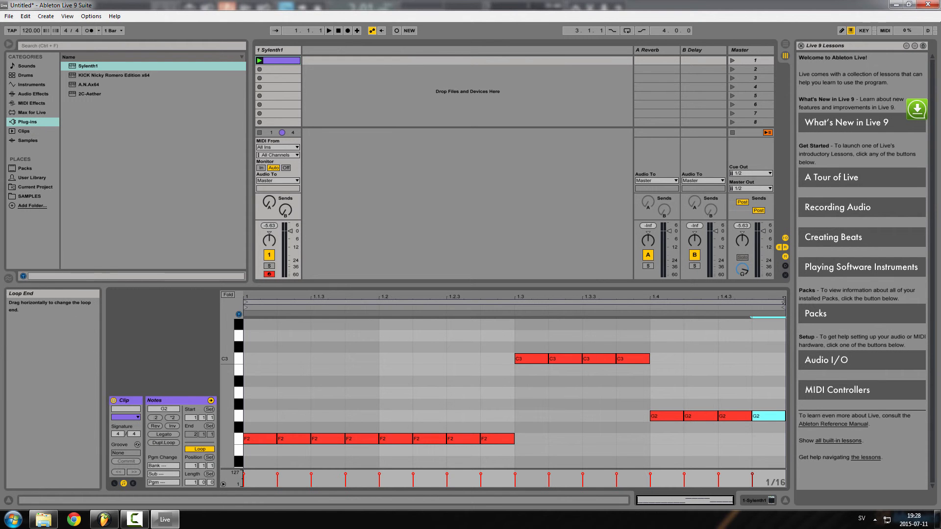
Step: Extend the clip's loop end to 2.4.1
{"action": "key", "text": "ctrl+a"}
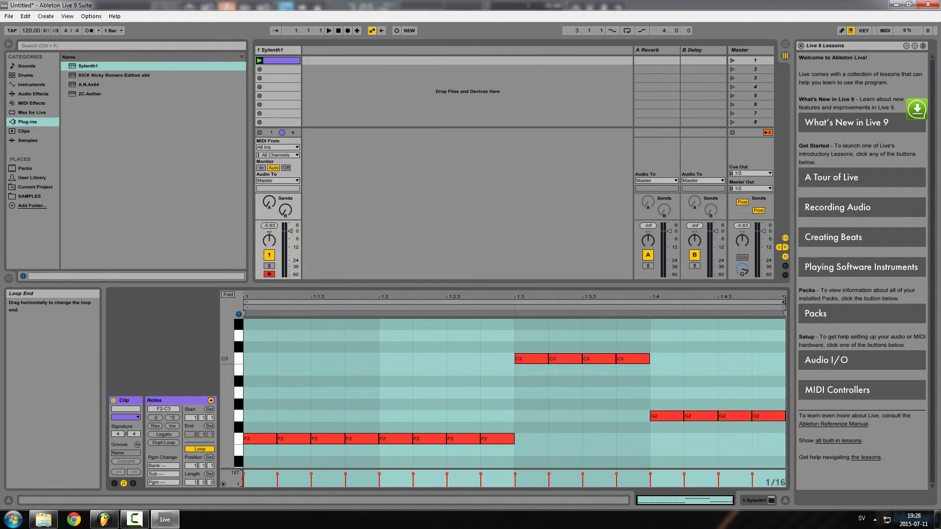
{"action": "left_click_drag", "start_coordinate": [787, 299], "coordinate": [625, 303]}
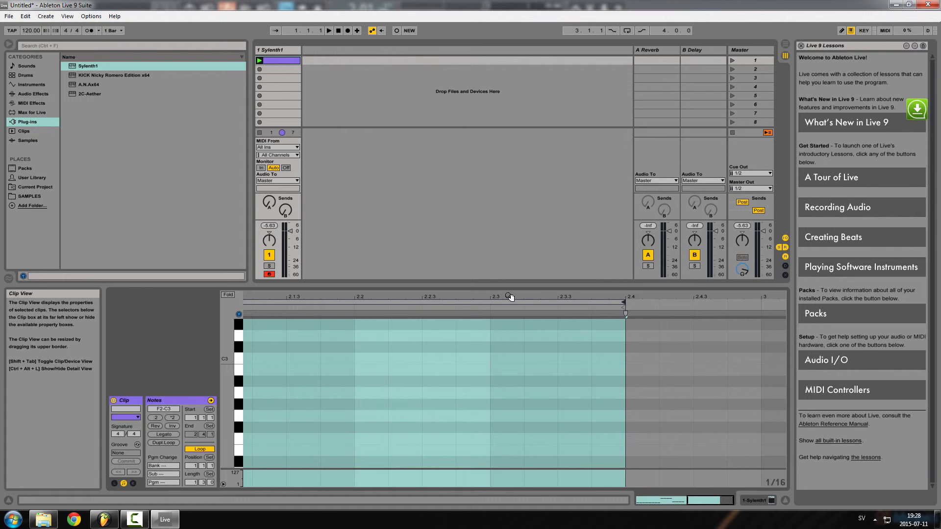
{"action": "left_click_drag", "start_coordinate": [500, 297], "coordinate": [755, 300]}
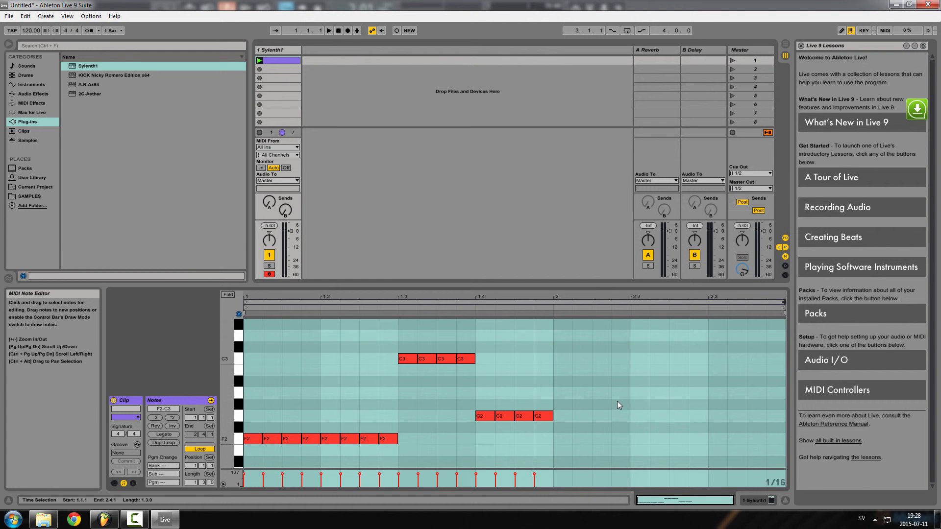
{"action": "mouse_move", "coordinate": [682, 297]}
{"action": "left_mouse_down"}
{"action": "mouse_move", "coordinate": [680, 361]}
{"action": "mouse_move", "coordinate": [679, 301]}
{"action": "left_mouse_up"}
Step: Check the bass notes in FL Studio's piano roll and move the Ableton Live clip's C3 and G2 notes to start at 2.1.1
{"action": "key", "text": "alt+Tab"}
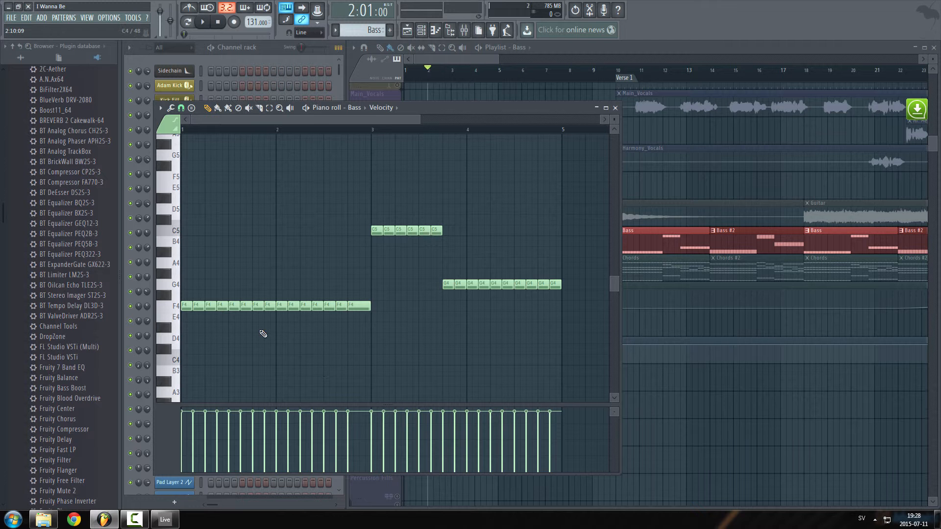
{"action": "key", "text": "alt+Tab"}
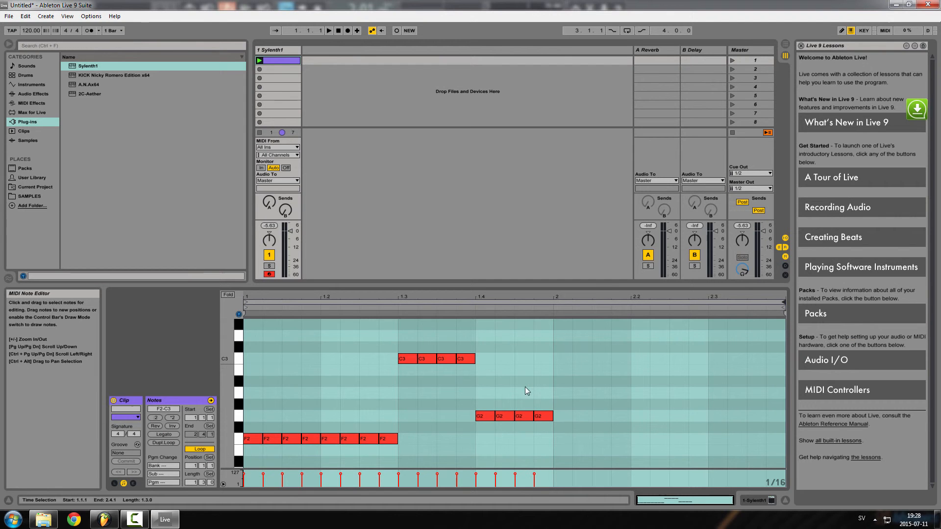
{"action": "left_click", "coordinate": [565, 353]}
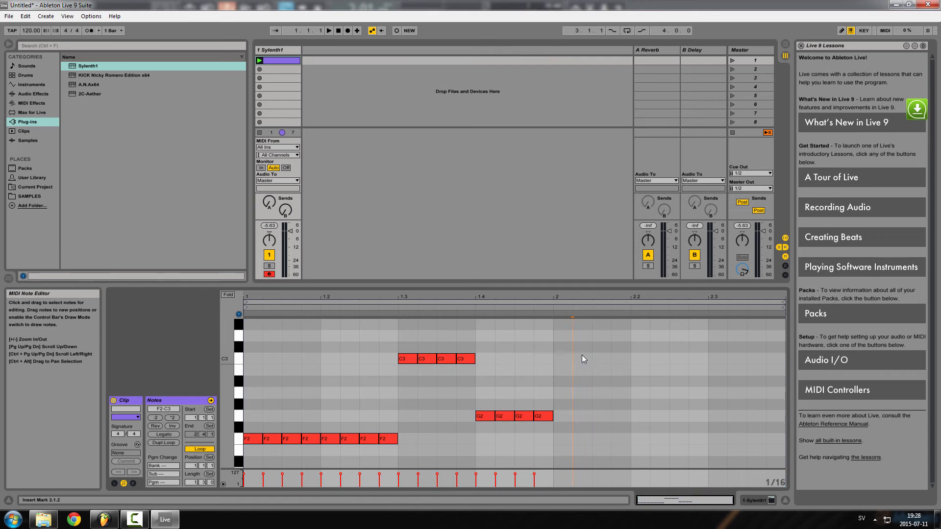
{"action": "left_click_drag", "start_coordinate": [608, 328], "coordinate": [567, 364]}
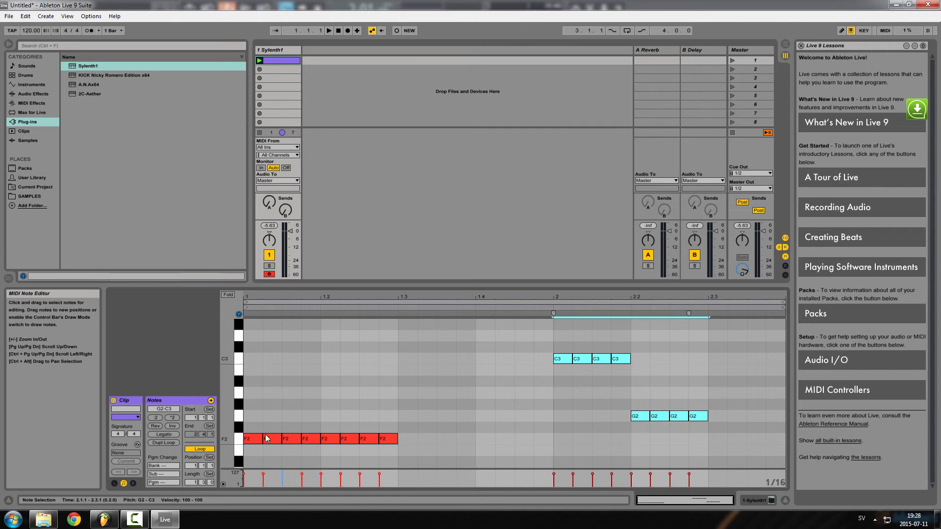
Step: Replace the F2 sixteenth notes with six consecutive F2 eighth notes running from 1.1.1 to 1.4.1
{"action": "left_click_drag", "start_coordinate": [431, 383], "coordinate": [274, 462]}
{"action": "key", "text": "Delete"}
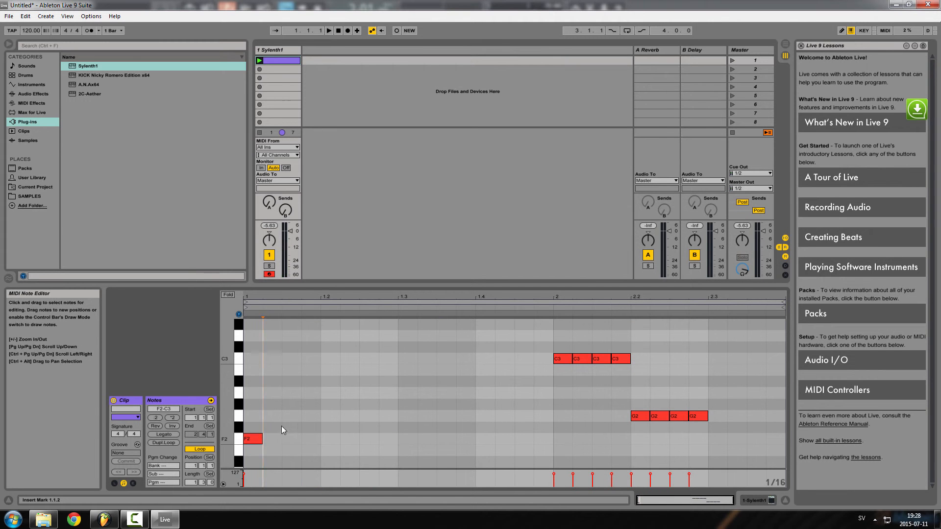
{"action": "left_click_drag", "start_coordinate": [261, 440], "coordinate": [297, 439]}
{"action": "left_click_drag", "start_coordinate": [337, 403], "coordinate": [413, 440]}
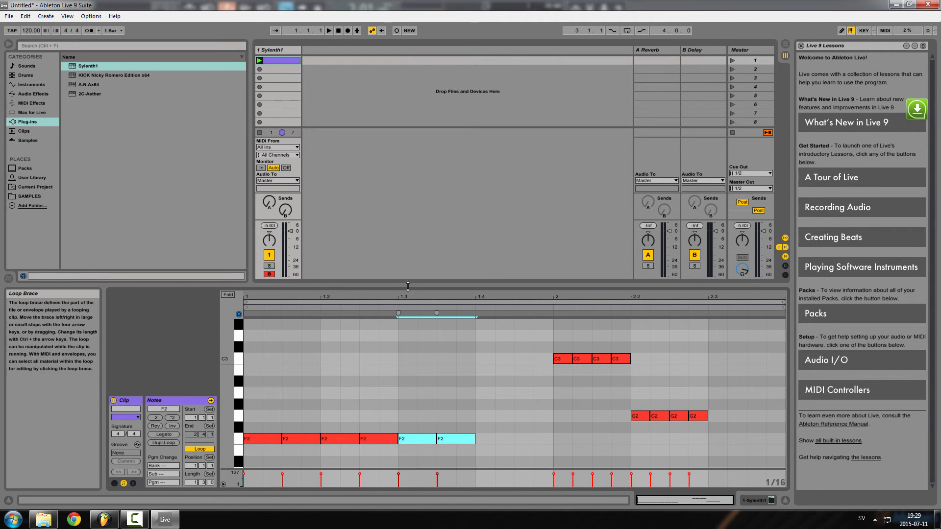
Step: Play the bass pattern in FL Studio and the clip in Ableton Live to compare their rhythm
{"action": "left_click", "coordinate": [329, 32]}
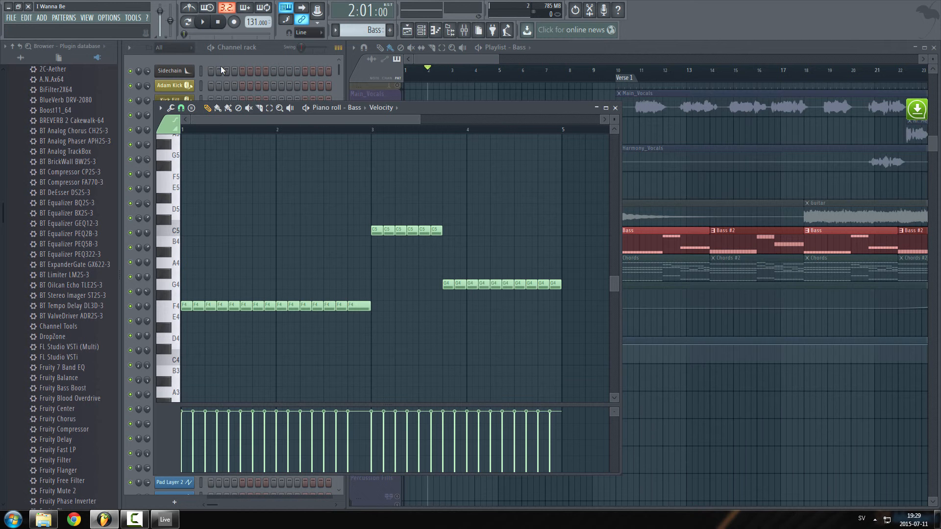
{"action": "left_click", "coordinate": [202, 21]}
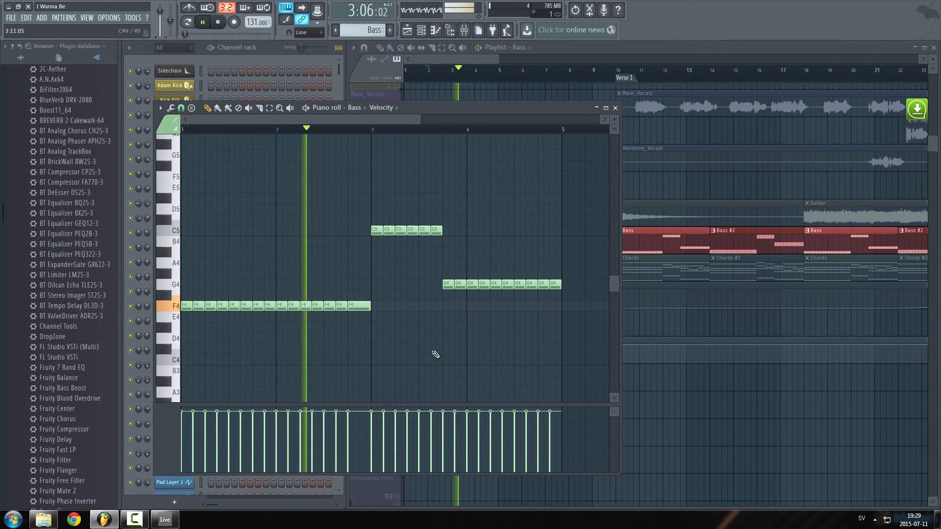
{"action": "key", "text": "space"}
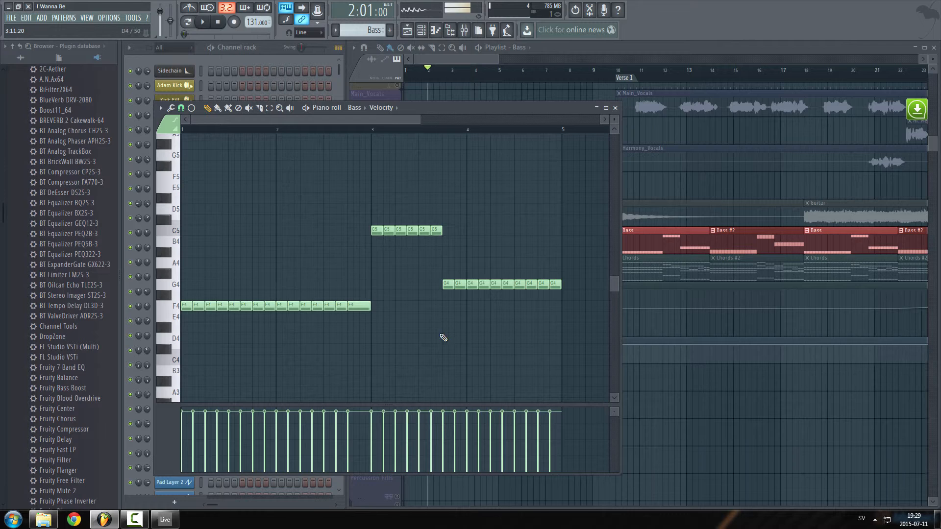
{"action": "key", "text": "alt+Tab"}
{"action": "key", "text": "space"}
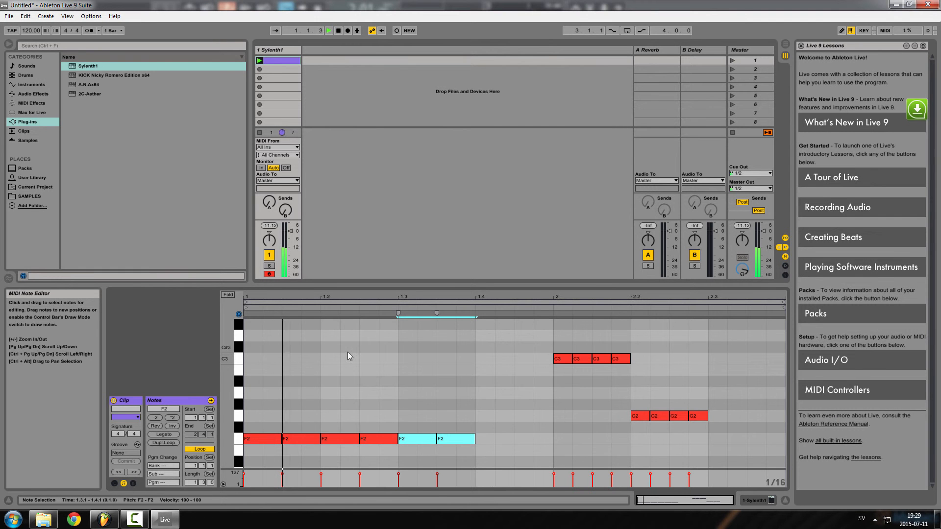
{"action": "key", "text": "space"}
Step: Add two more F2 eighth notes at 1.4.1 and 1.4.3 by duplication, and play the clip
{"action": "left_click_drag", "start_coordinate": [453, 439], "coordinate": [495, 442], "text": "ctrl"}
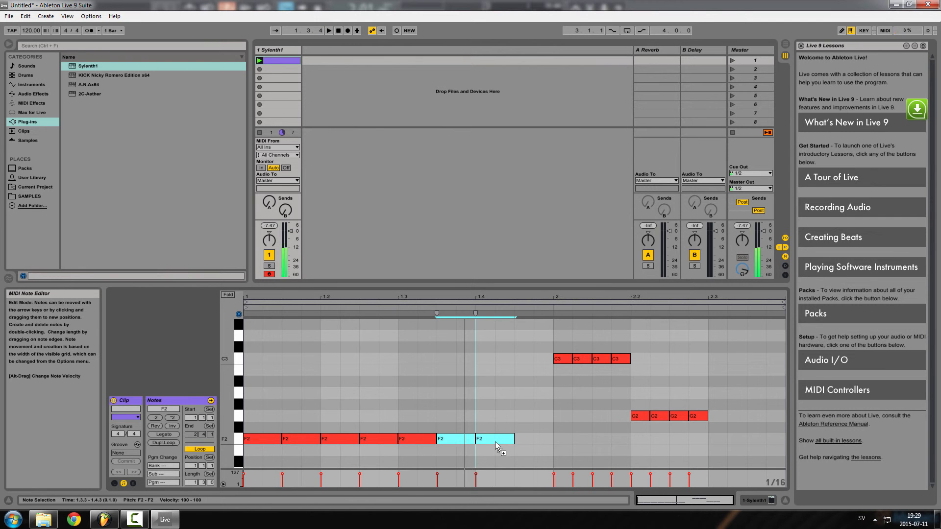
{"action": "key", "text": "ctrl+z"}
{"action": "left_click", "coordinate": [468, 457]}
{"action": "left_click_drag", "start_coordinate": [458, 403], "coordinate": [467, 452]}
{"action": "left_click_drag", "start_coordinate": [453, 442], "coordinate": [496, 443], "text": "ctrl"}
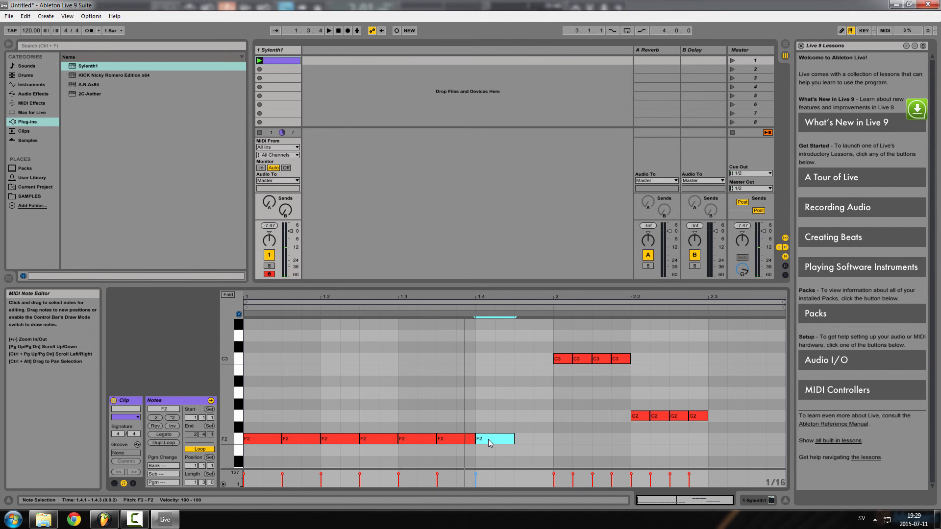
{"action": "key", "text": "ctrl+d"}
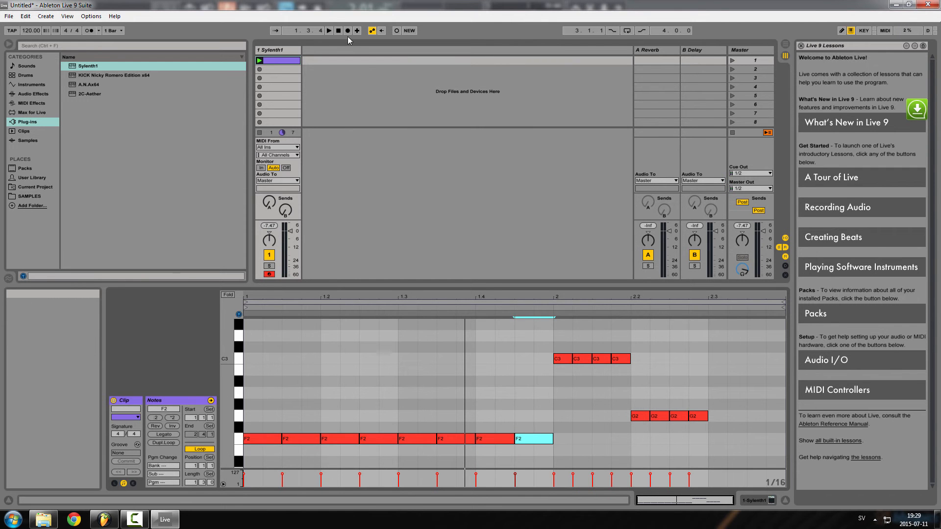
{"action": "left_click", "coordinate": [329, 31]}
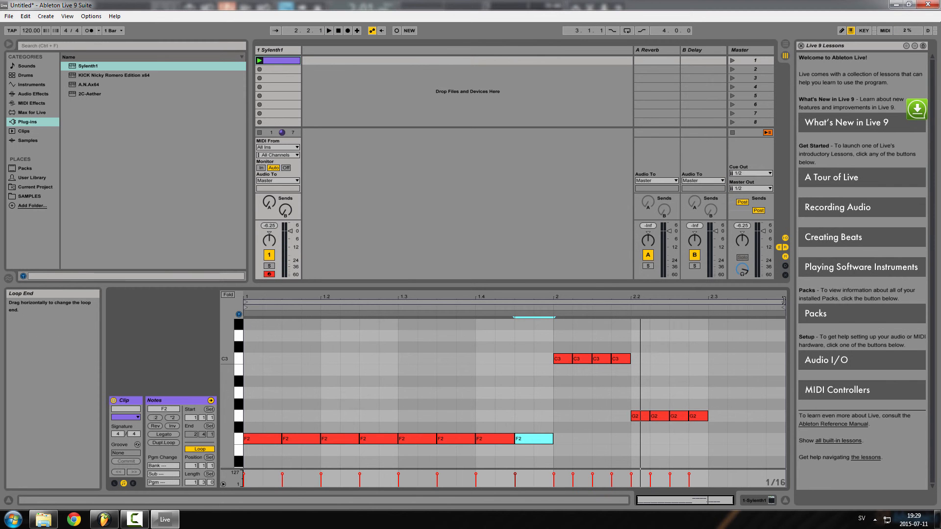
Step: Extend the clip's loop end to 3.2.1
{"action": "left_click", "coordinate": [766, 301]}
{"action": "left_click", "coordinate": [784, 302]}
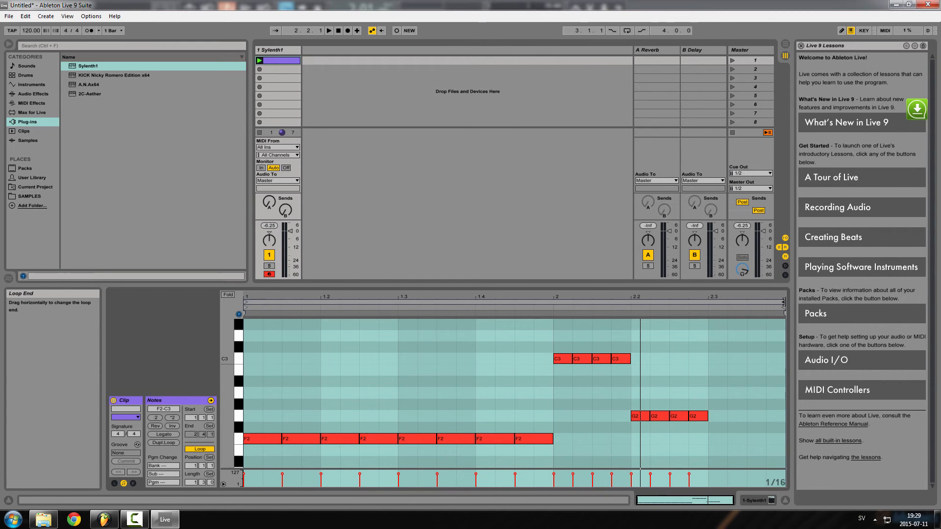
{"action": "mouse_move", "coordinate": [785, 302]}
{"action": "left_mouse_down"}
{"action": "mouse_move", "coordinate": [669, 303]}
{"action": "mouse_move", "coordinate": [656, 250]}
{"action": "left_mouse_up"}
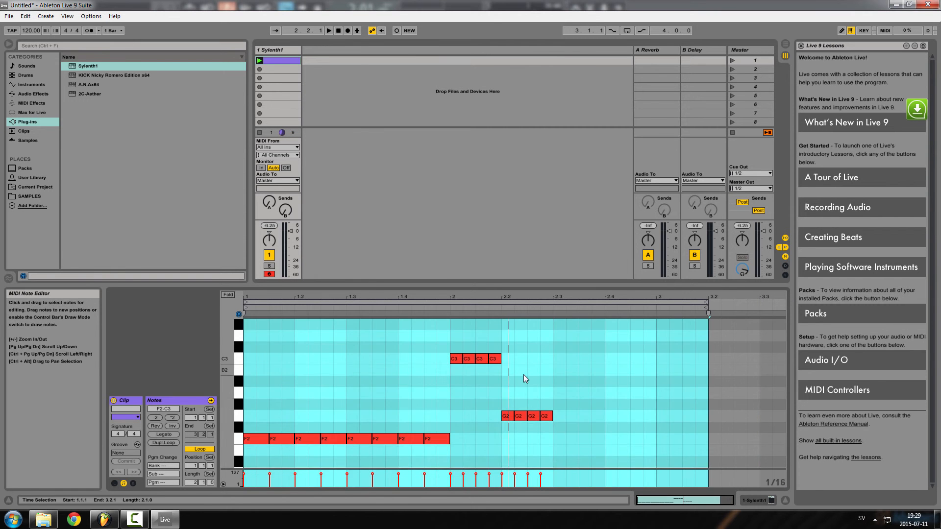
Step: Select the four C3 and four G2 sixteenth notes between 2.1.1 and 2.3.1
{"action": "left_click", "coordinate": [523, 374]}
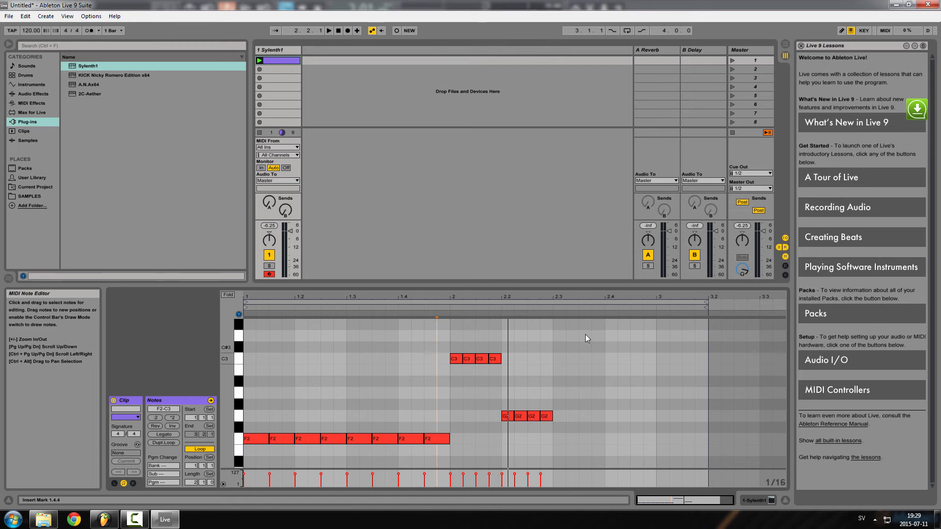
{"action": "left_click_drag", "start_coordinate": [585, 334], "coordinate": [530, 429]}
{"action": "left_click", "coordinate": [603, 345]}
{"action": "left_click_drag", "start_coordinate": [454, 337], "coordinate": [576, 348]}
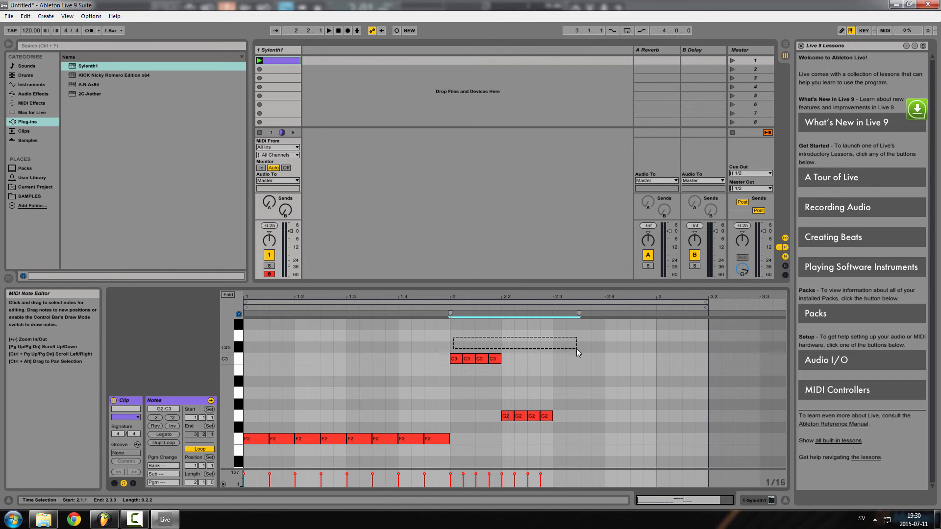
{"action": "left_click_drag", "start_coordinate": [576, 349], "coordinate": [576, 349]}
{"action": "left_click", "coordinate": [455, 336]}
{"action": "left_click_drag", "start_coordinate": [454, 336], "coordinate": [606, 440]}
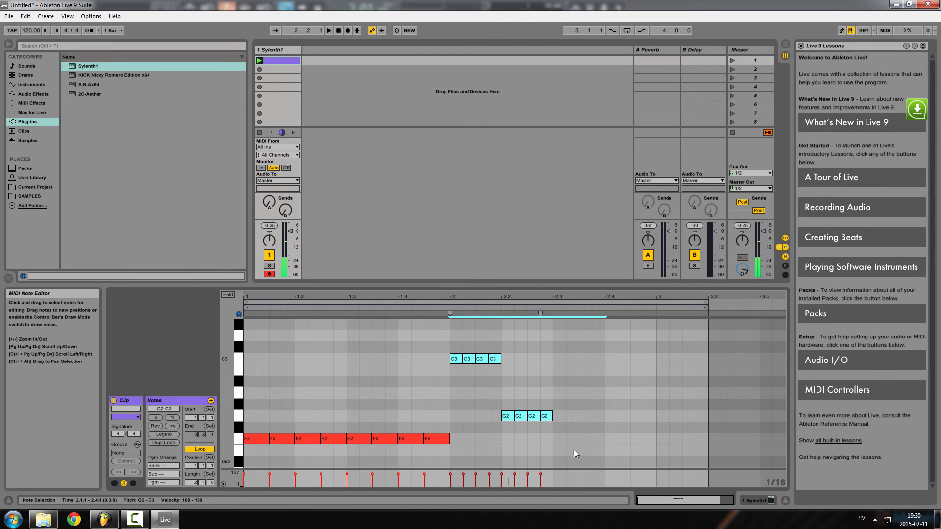
{"action": "left_click", "coordinate": [135, 519]}
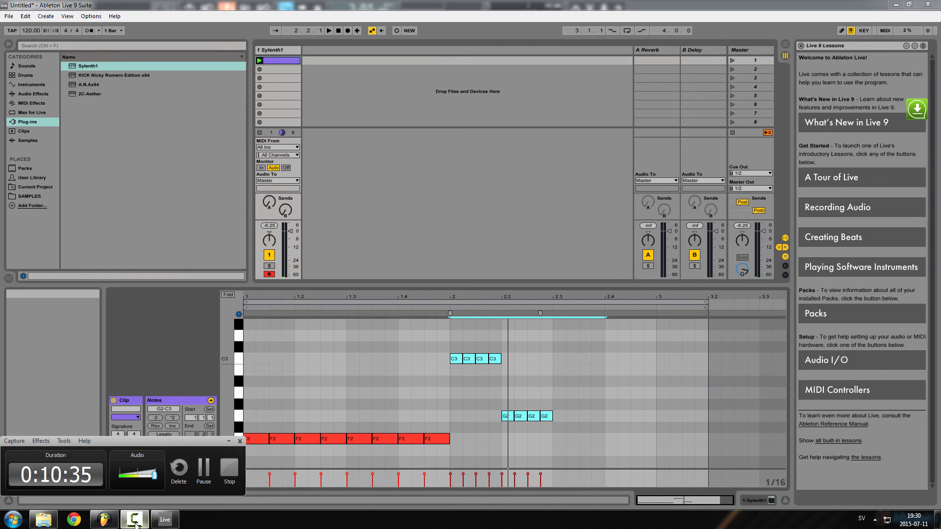
{"action": "left_click", "coordinate": [413, 2]}
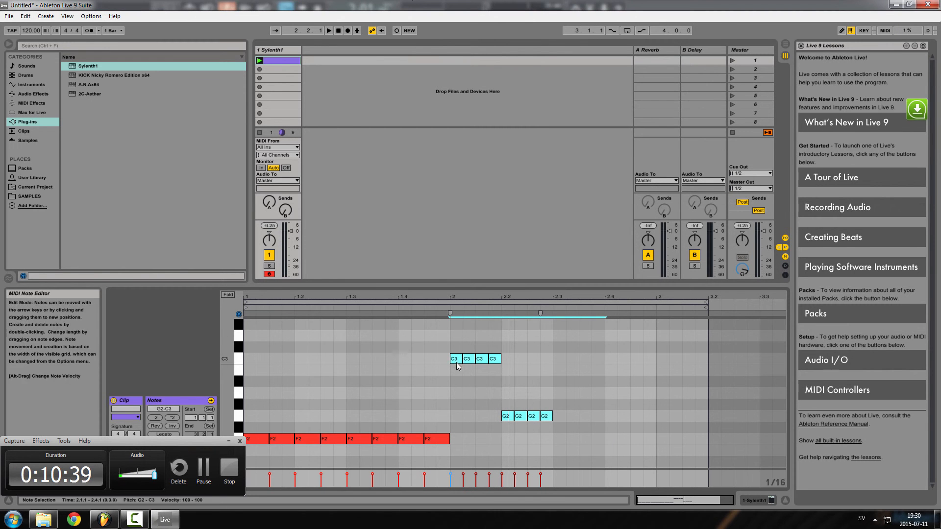
Step: Move the selected C3 and G2 sixteenth notes to start at 2.3.1, and add four C3 eighth notes from 2.1.1 to 2.3.1
{"action": "left_click_drag", "start_coordinate": [454, 361], "coordinate": [566, 368]}
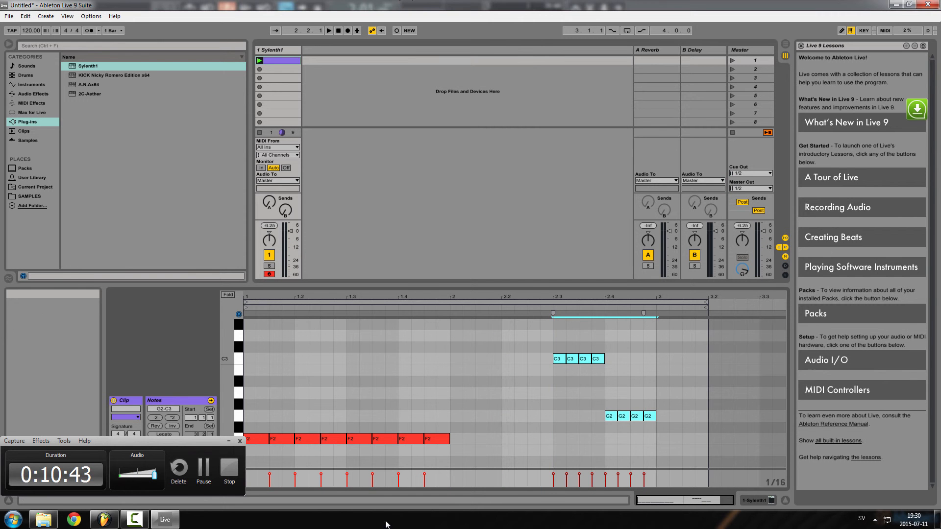
{"action": "left_click", "coordinate": [229, 441]}
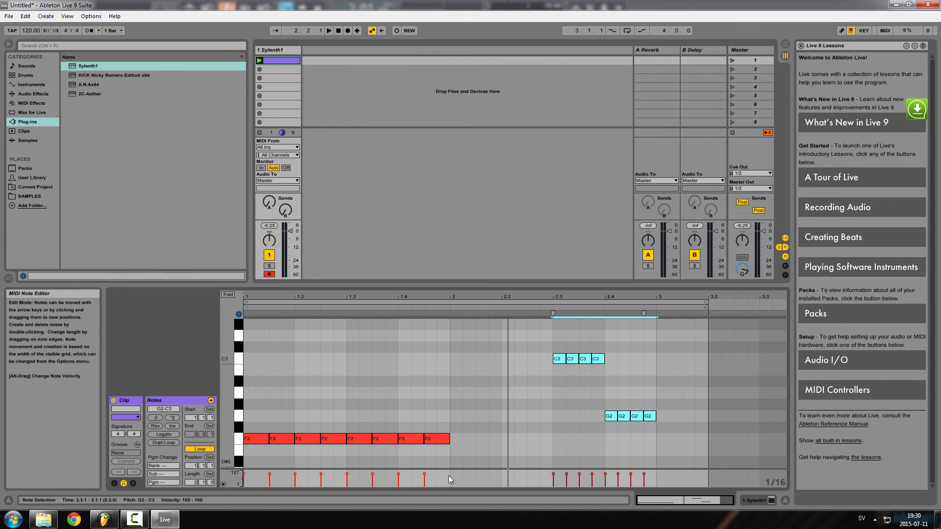
{"action": "left_click_drag", "start_coordinate": [460, 405], "coordinate": [478, 357]}
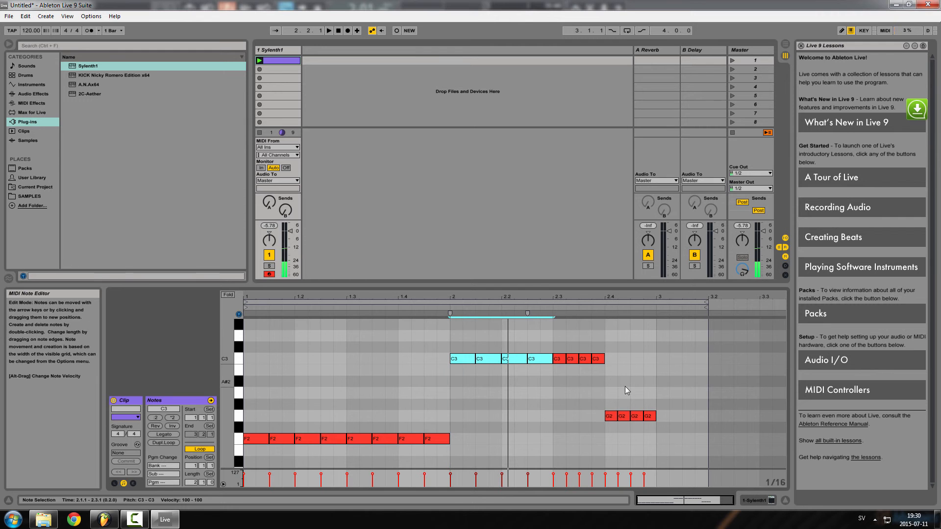
Step: Replace the four C3 sixteenth notes starting at 2.3.1 with two duplicated C3 eighth notes at 2.3.1 and 2.3.3
{"action": "left_click_drag", "start_coordinate": [560, 335], "coordinate": [692, 451]}
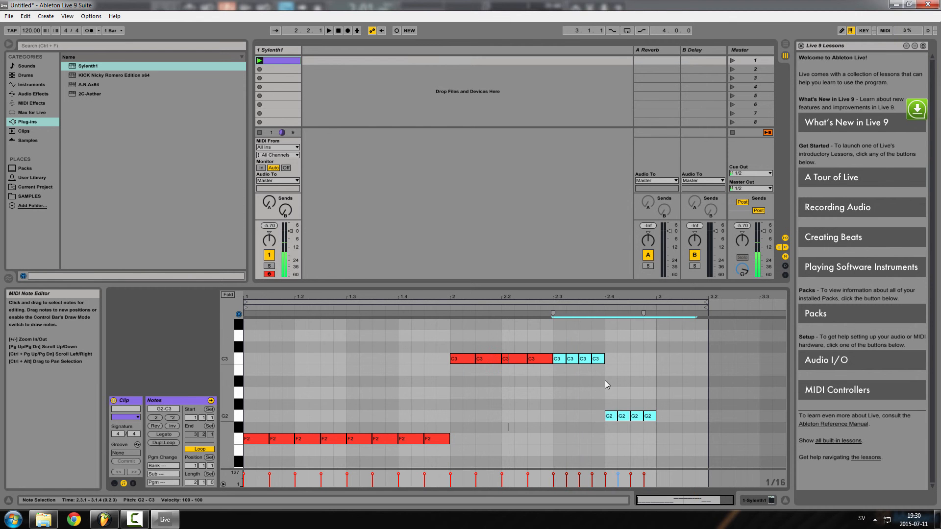
{"action": "left_click", "coordinate": [559, 346]}
{"action": "left_click_drag", "start_coordinate": [559, 346], "coordinate": [615, 379]}
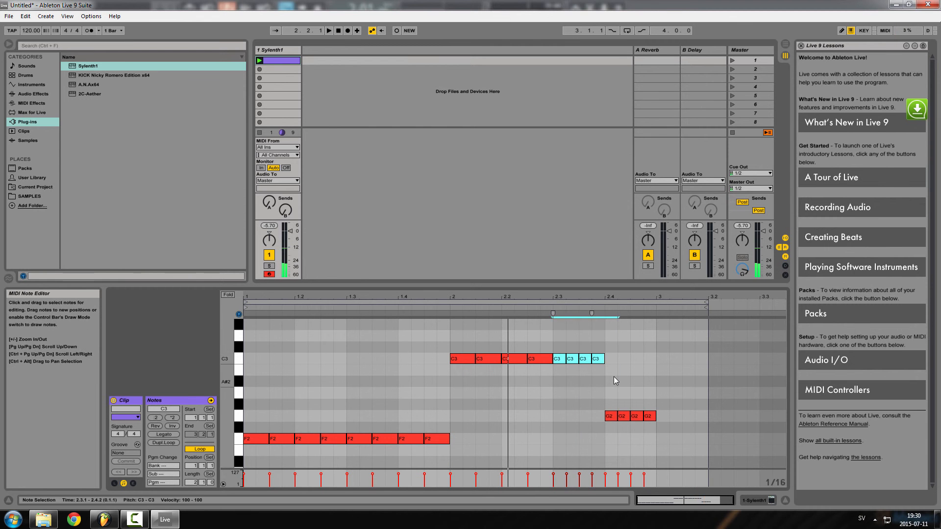
{"action": "key", "text": "Delete"}
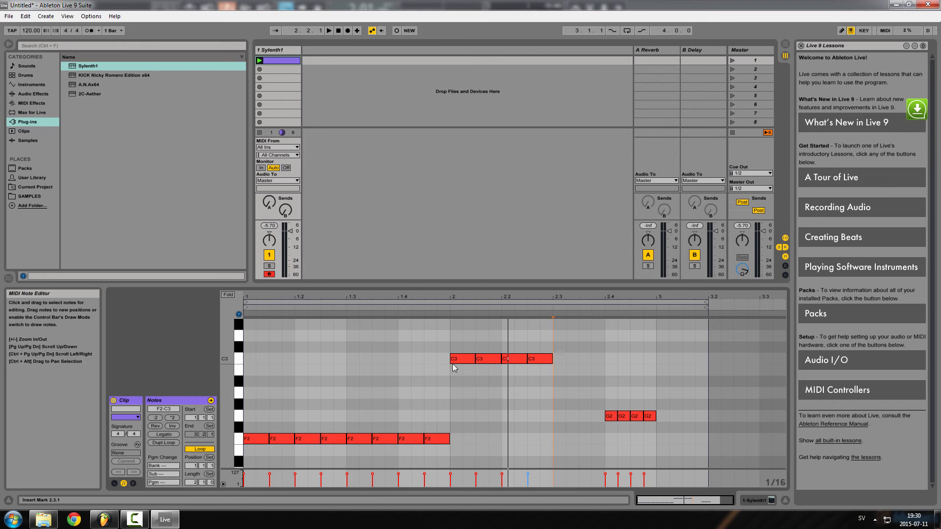
{"action": "left_click_drag", "start_coordinate": [453, 368], "coordinate": [574, 381]}
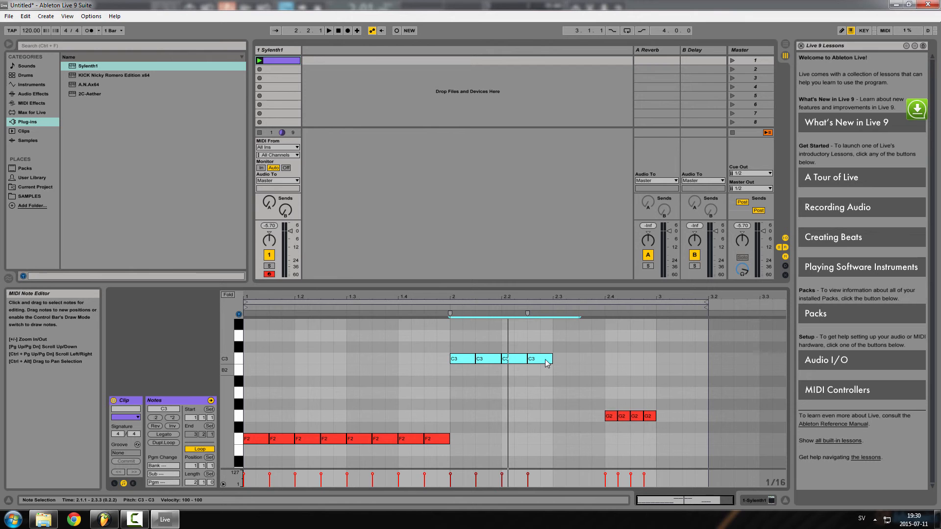
{"action": "left_click_drag", "start_coordinate": [558, 333], "coordinate": [572, 360]}
Step: Delete the last three G2 sixteenth notes and lengthen the remaining G2 at 2.4.1 to an eighth note
{"action": "left_click_drag", "start_coordinate": [580, 398], "coordinate": [661, 421]}
{"action": "left_click_drag", "start_coordinate": [668, 389], "coordinate": [628, 420]}
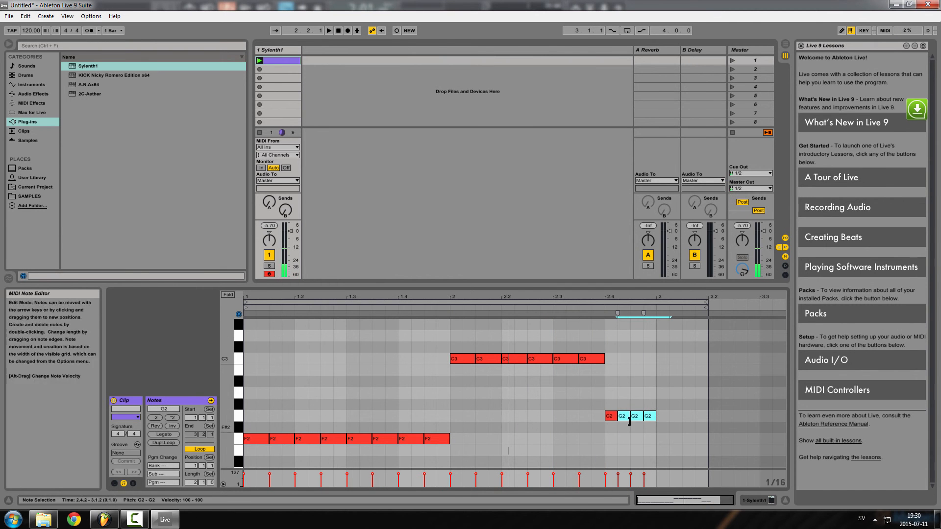
{"action": "key", "text": "Delete"}
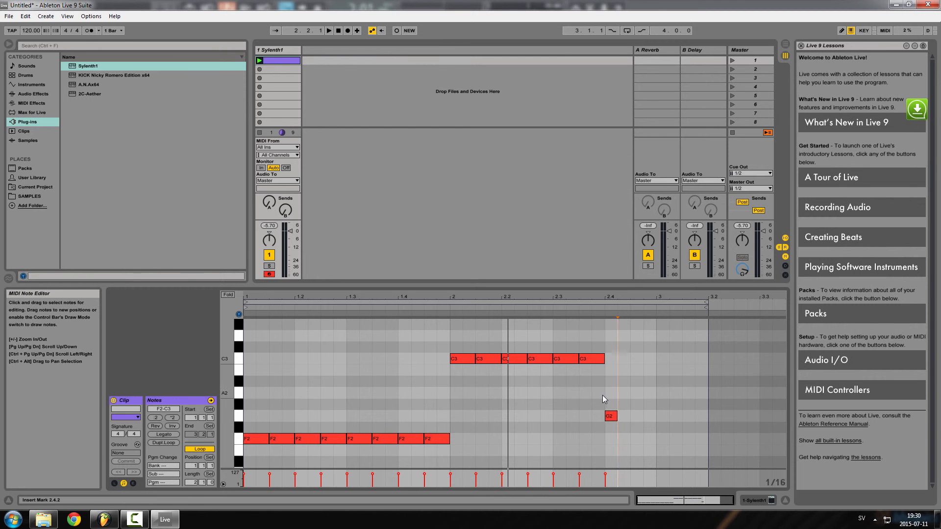
{"action": "left_click", "coordinate": [611, 416]}
{"action": "left_click_drag", "start_coordinate": [621, 416], "coordinate": [630, 416]}
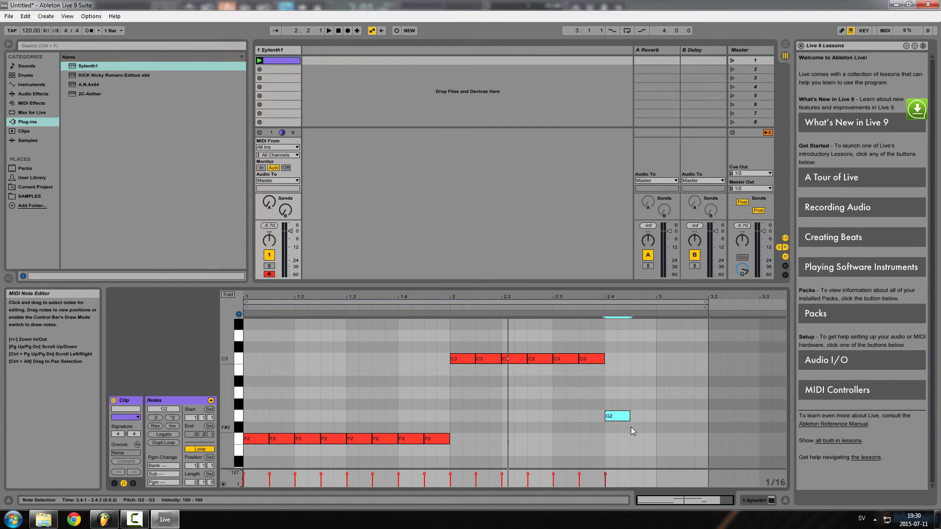
Step: Add G2 eighth notes at 2.4.3, 3.1.1 and 3.1.3
{"action": "double_click", "coordinate": [642, 416]}
{"action": "double_click", "coordinate": [667, 417]}
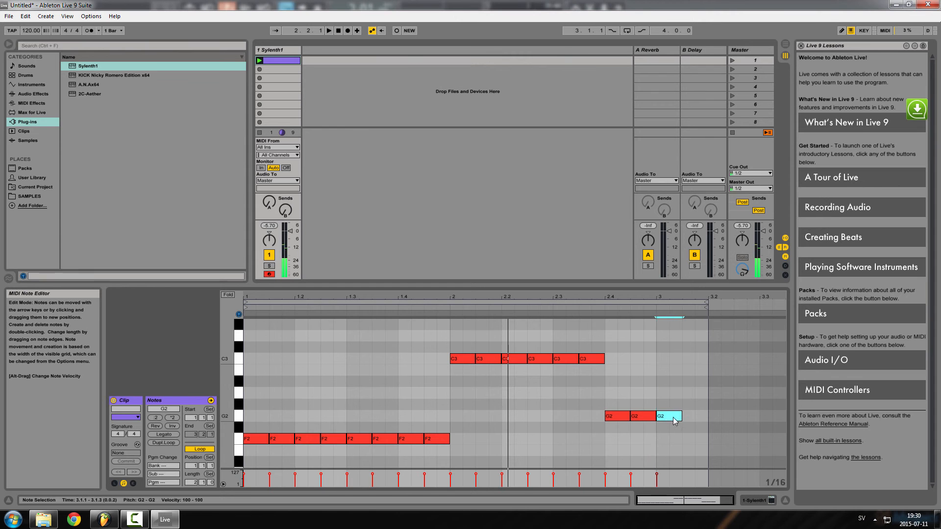
{"action": "double_click", "coordinate": [695, 420]}
Step: Extend the clip's loop end to 3.3.1 and duplicate the last two G2 eighth notes to 3.2.1
{"action": "left_click_drag", "start_coordinate": [706, 303], "coordinate": [758, 298]}
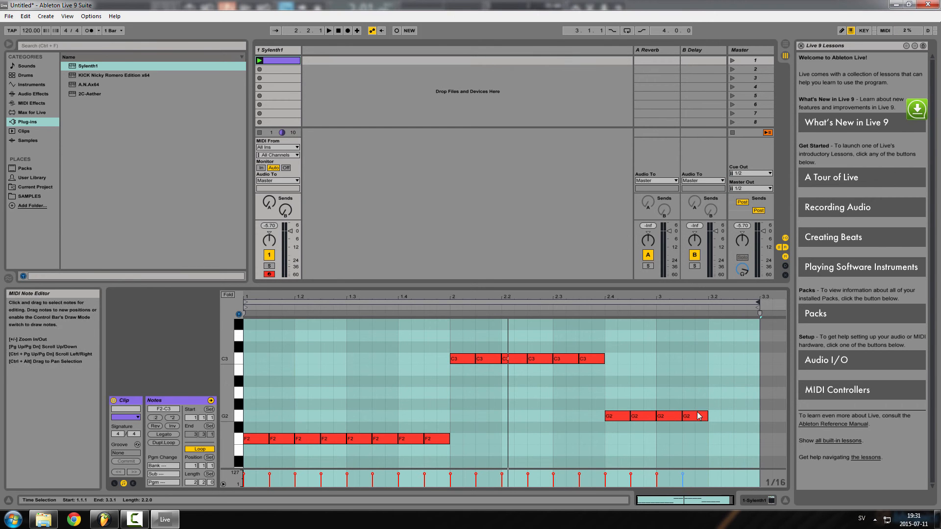
{"action": "left_click_drag", "start_coordinate": [698, 386], "coordinate": [678, 439]}
{"action": "key", "text": "ctrl+d"}
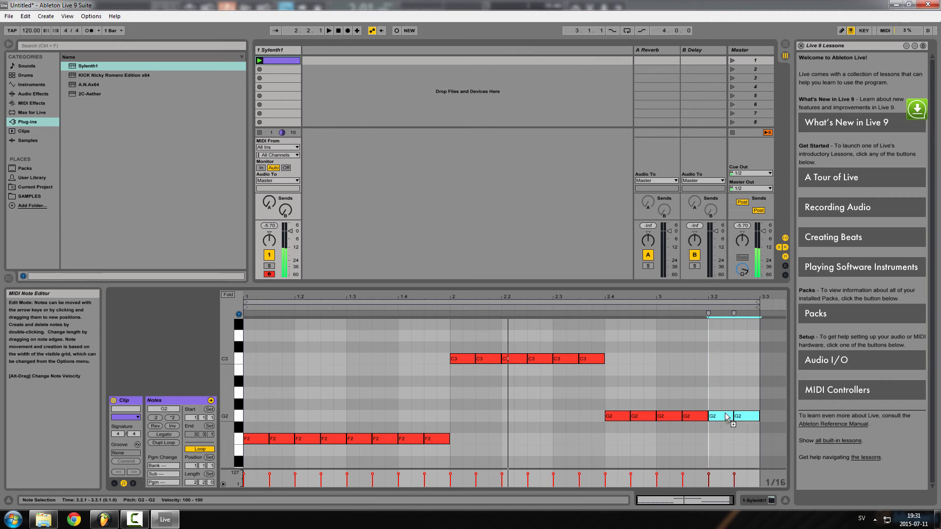
Step: Extend the clip's loop end to 4.1.1 and fill the space from 3.3.1 with duplicated G2 eighth notes
{"action": "left_click_drag", "start_coordinate": [759, 303], "coordinate": [712, 327]}
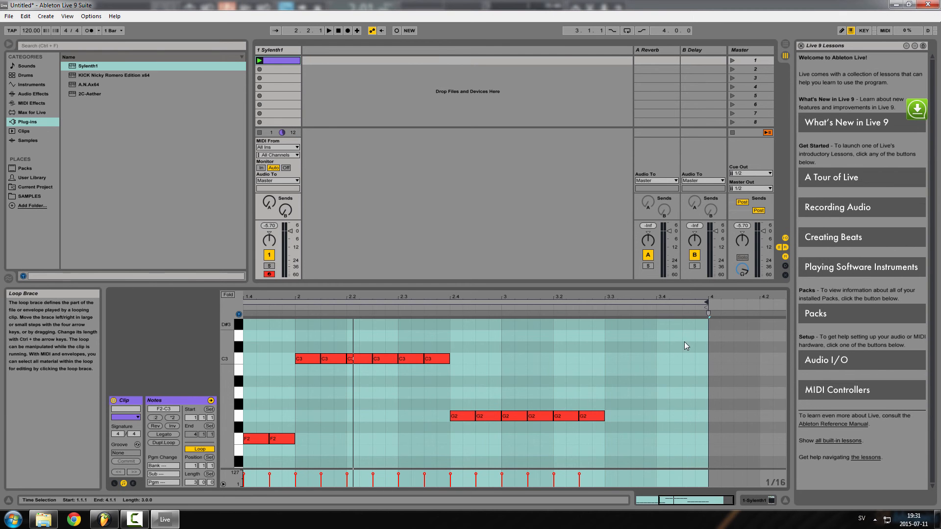
{"action": "left_click", "coordinate": [602, 390]}
{"action": "left_click_drag", "start_coordinate": [613, 353], "coordinate": [510, 450]}
{"action": "left_click", "coordinate": [510, 450]}
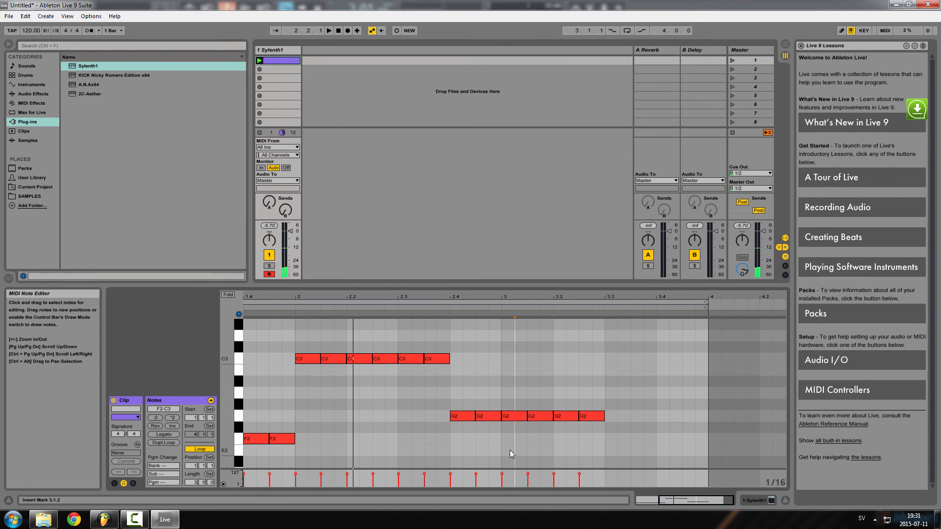
{"action": "left_click_drag", "start_coordinate": [600, 357], "coordinate": [545, 468]}
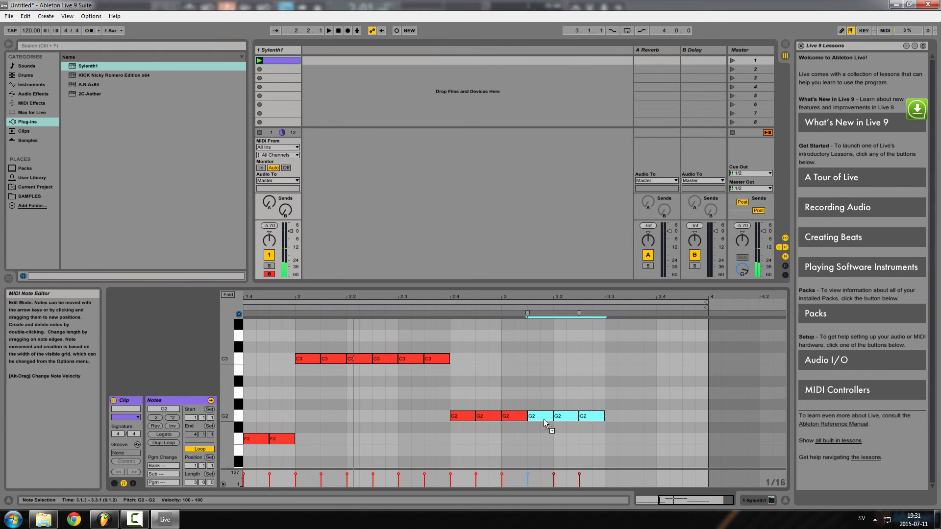
{"action": "left_click_drag", "start_coordinate": [546, 420], "coordinate": [699, 419]}
{"action": "left_click", "coordinate": [668, 378]}
{"action": "left_click", "coordinate": [673, 415]}
{"action": "left_click", "coordinate": [643, 373]}
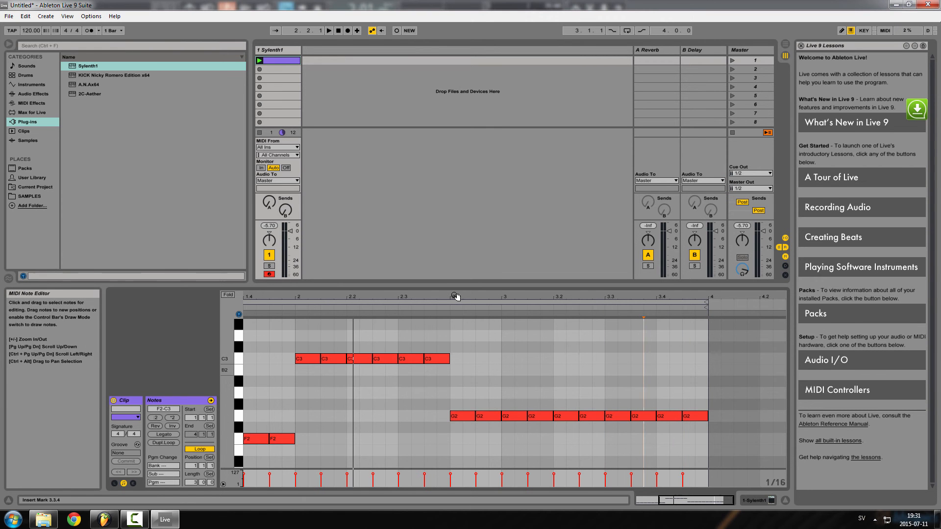
Step: Play the whole three-bar clip and check the C3 notes in bar 2
{"action": "left_click_drag", "start_coordinate": [457, 296], "coordinate": [529, 289]}
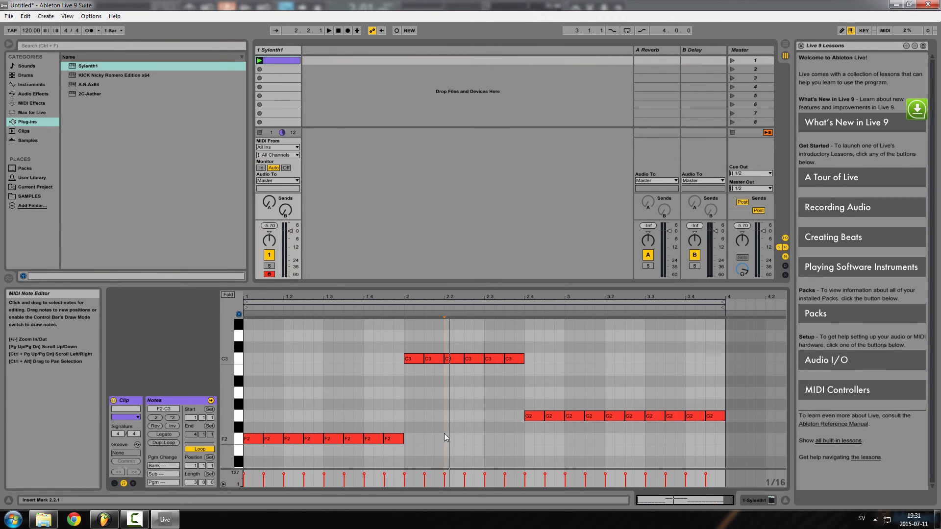
{"action": "left_click", "coordinate": [444, 433]}
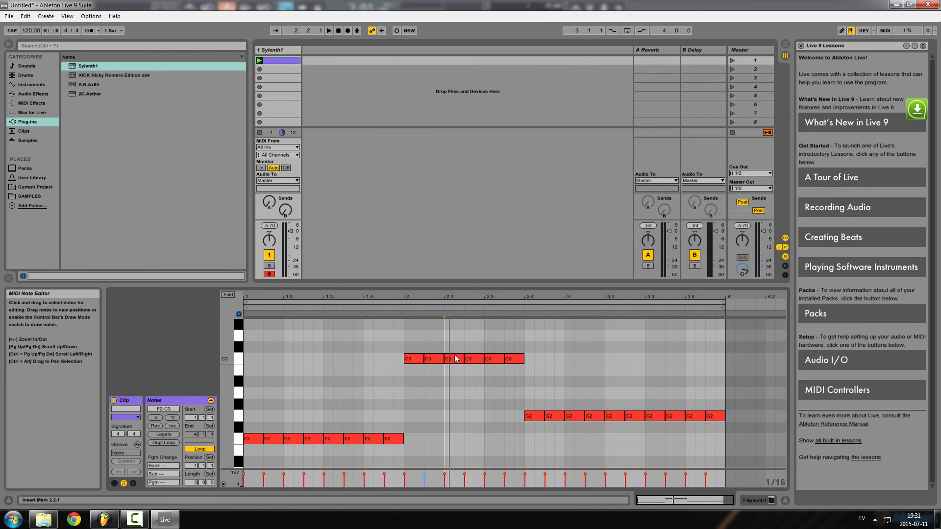
{"action": "left_click", "coordinate": [329, 30]}
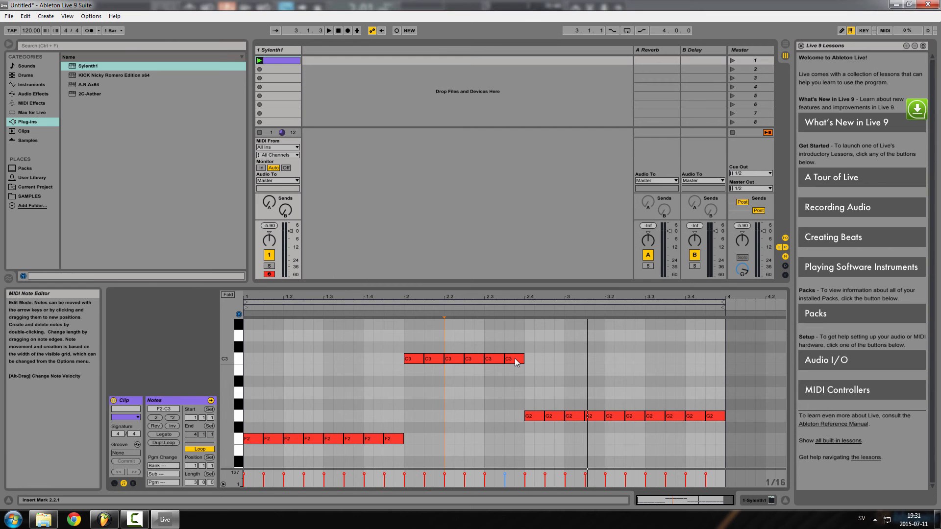
{"action": "left_click", "coordinate": [407, 361]}
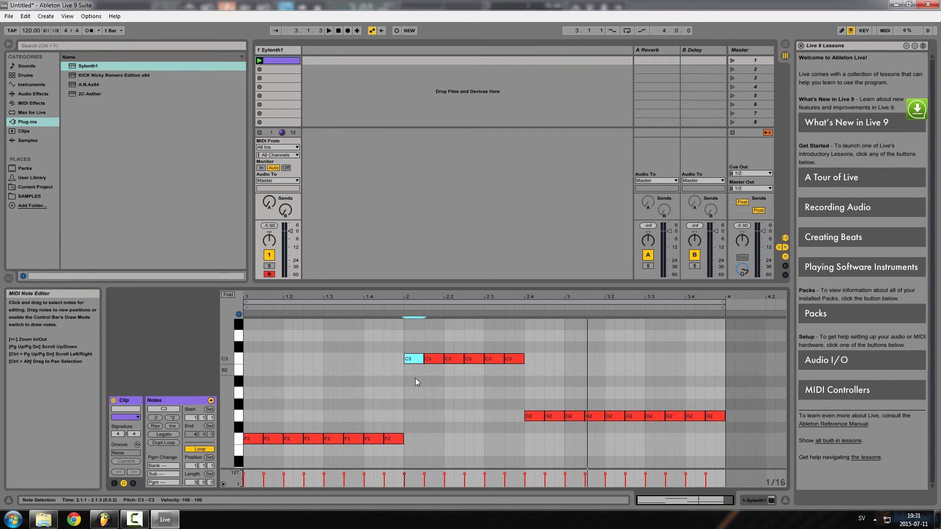
{"action": "left_click", "coordinate": [395, 372]}
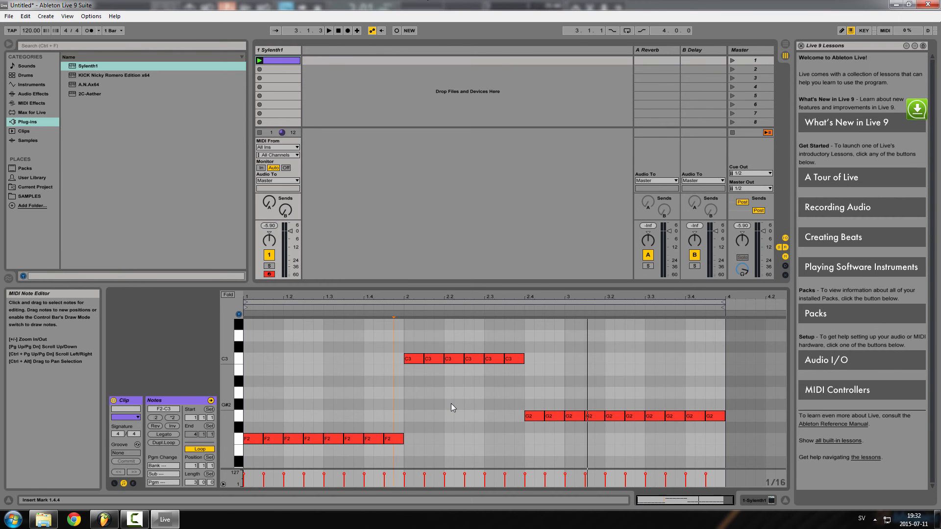
Step: Play the clip in Ableton Live and the bass pattern in FL Studio to compare the two bass lines
{"action": "key", "text": "alt+Tab"}
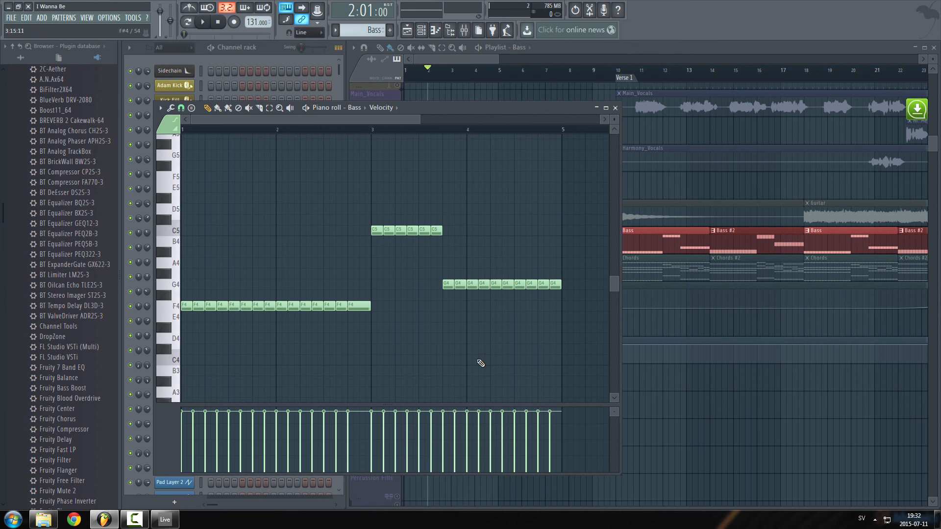
{"action": "key", "text": "alt+Tab"}
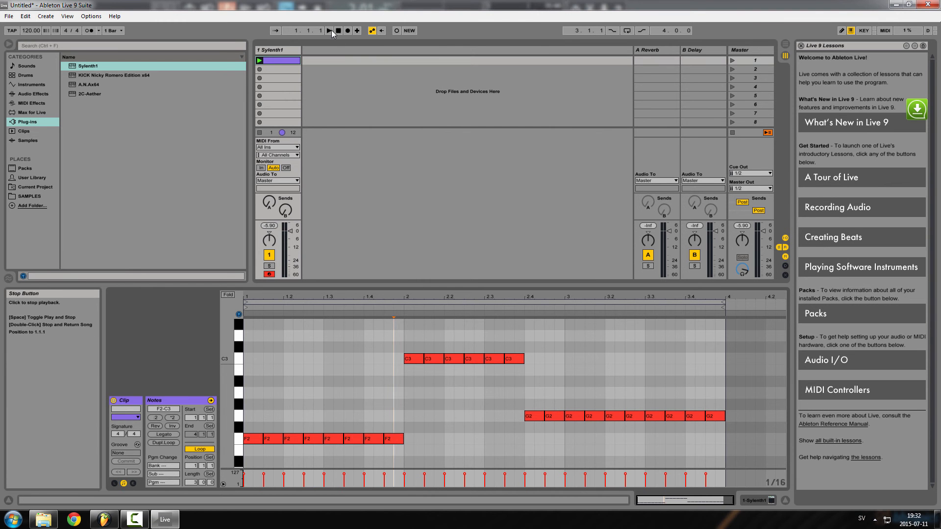
{"action": "left_click", "coordinate": [331, 31]}
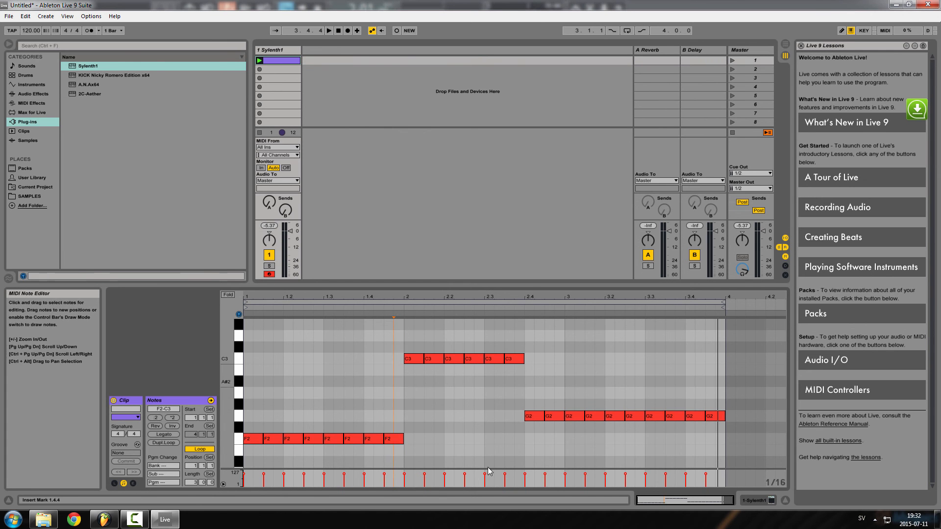
{"action": "left_click", "coordinate": [107, 519]}
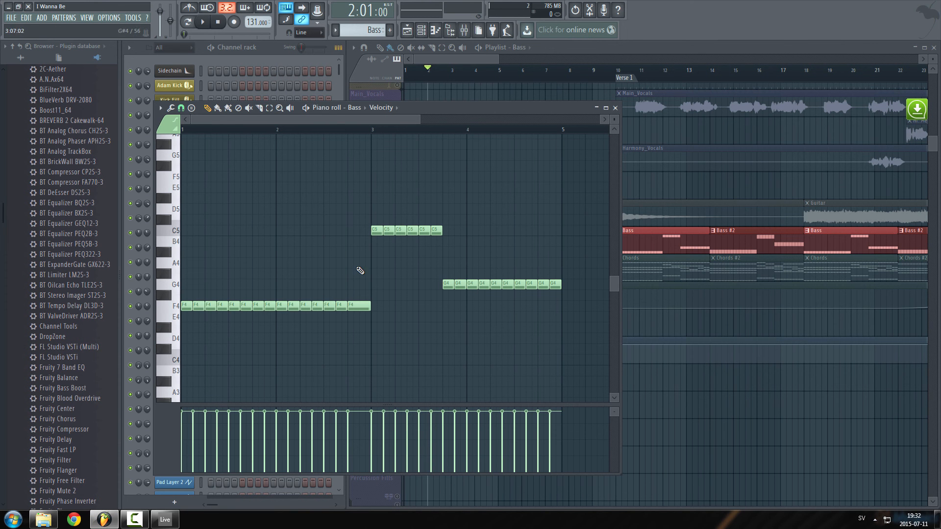
{"action": "key", "text": "space"}
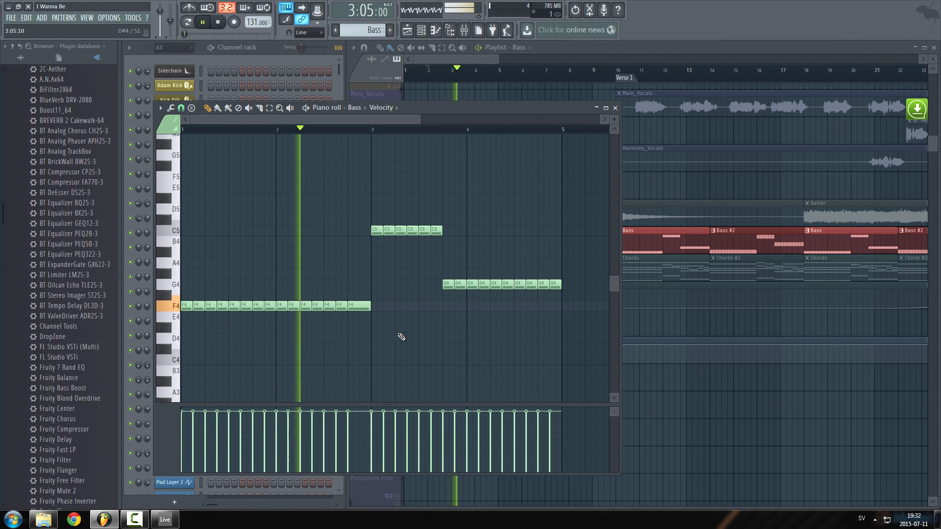
{"action": "key", "text": "space"}
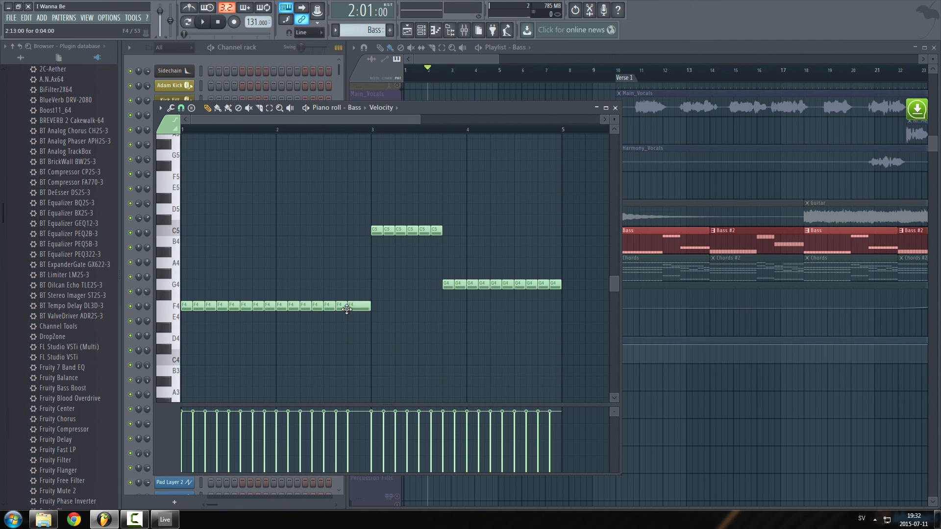
Step: Switch back to Ableton Live and play the clip from the start up to the G2 notes
{"action": "key", "text": "alt+Tab"}
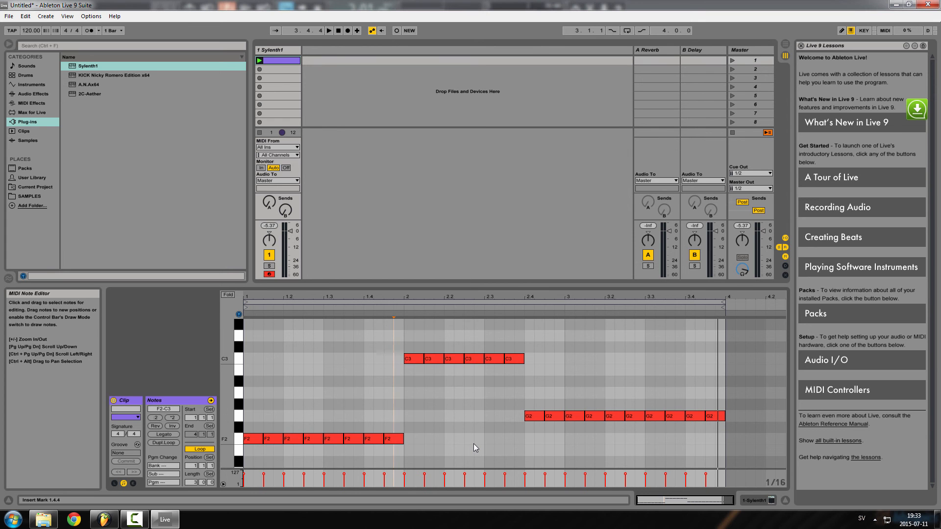
{"action": "double_click", "coordinate": [337, 30]}
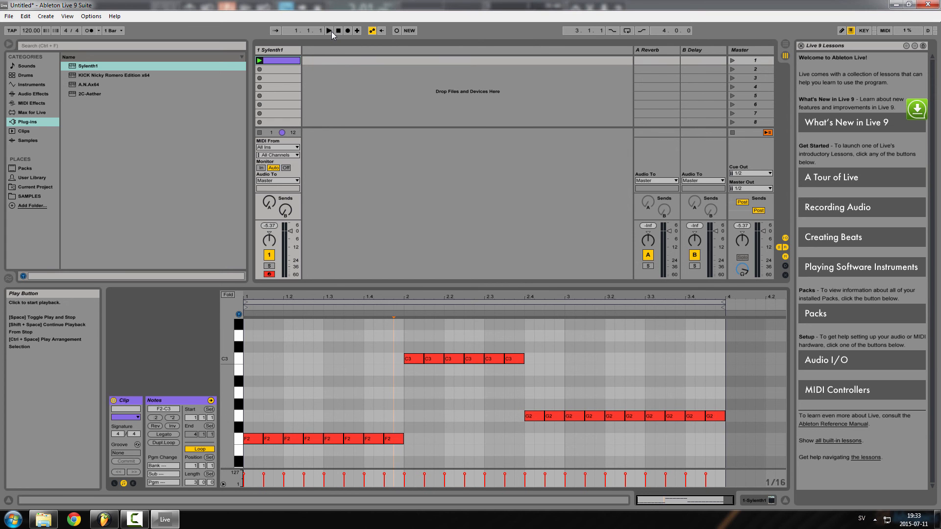
{"action": "left_click", "coordinate": [329, 31]}
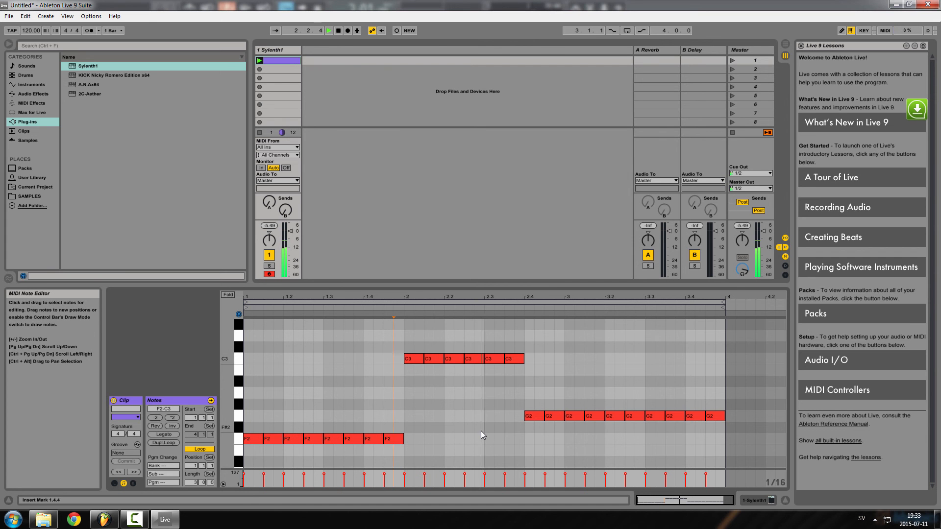
{"action": "key", "text": "space"}
{"action": "left_click", "coordinate": [507, 412]}
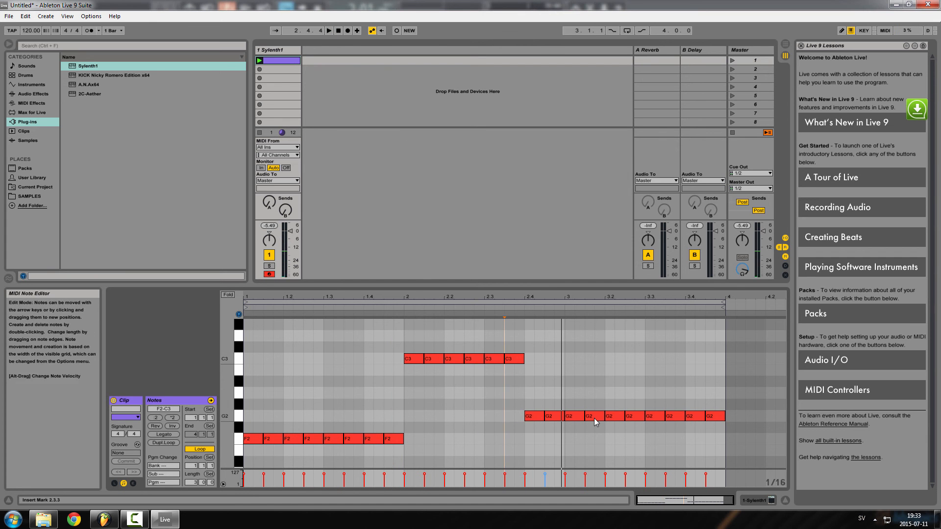
Step: Delete the last C3 eighth note at 2.3.3 and play the clip
{"action": "left_click", "coordinate": [513, 361]}
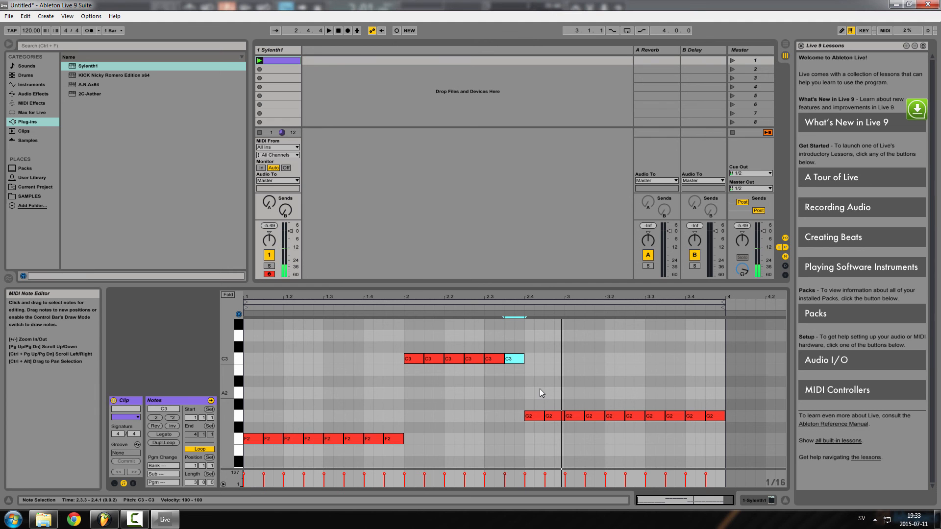
{"action": "key", "text": "Delete"}
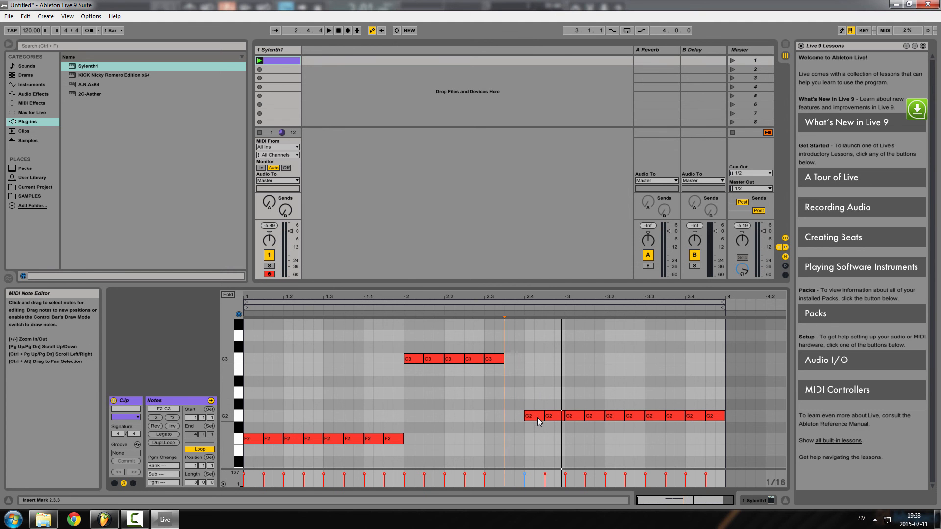
{"action": "key", "text": "space"}
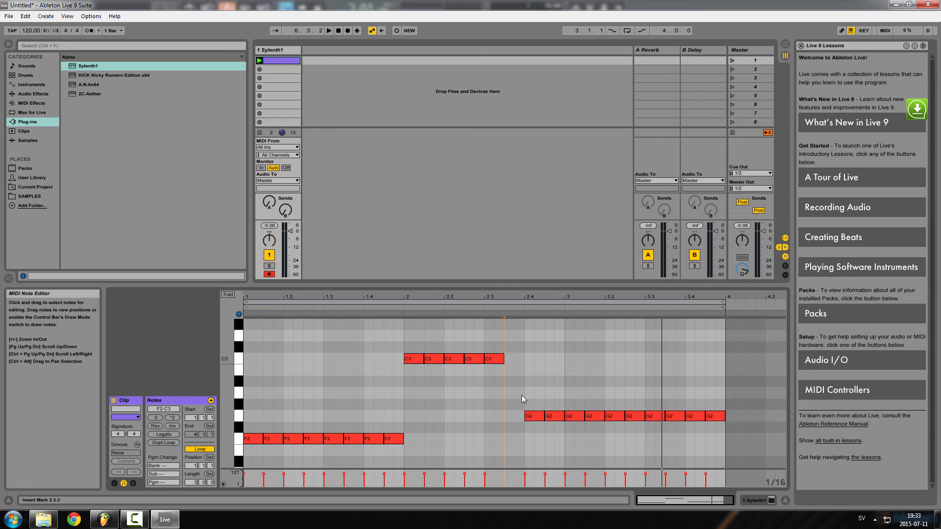
{"action": "left_click", "coordinate": [289, 368]}
{"action": "left_click", "coordinate": [256, 324]}
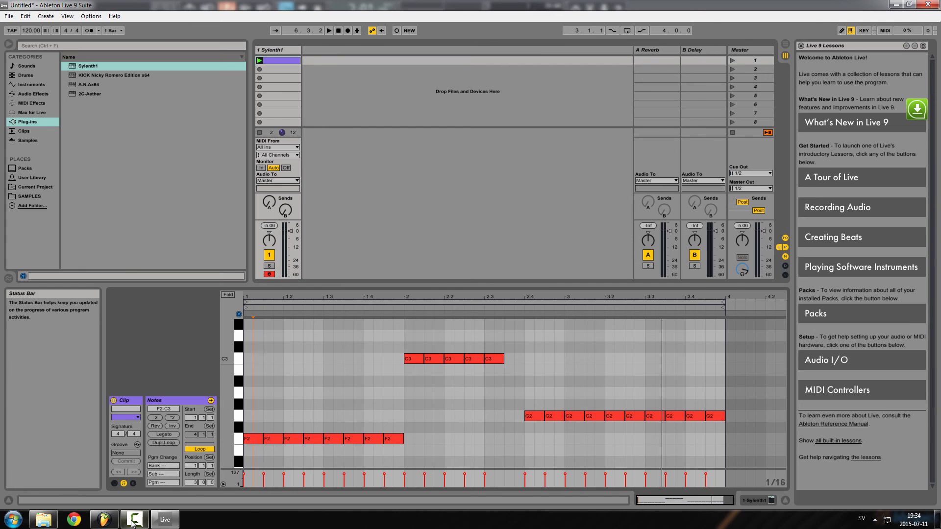
{"action": "mouse_move", "coordinate": [134, 519]}
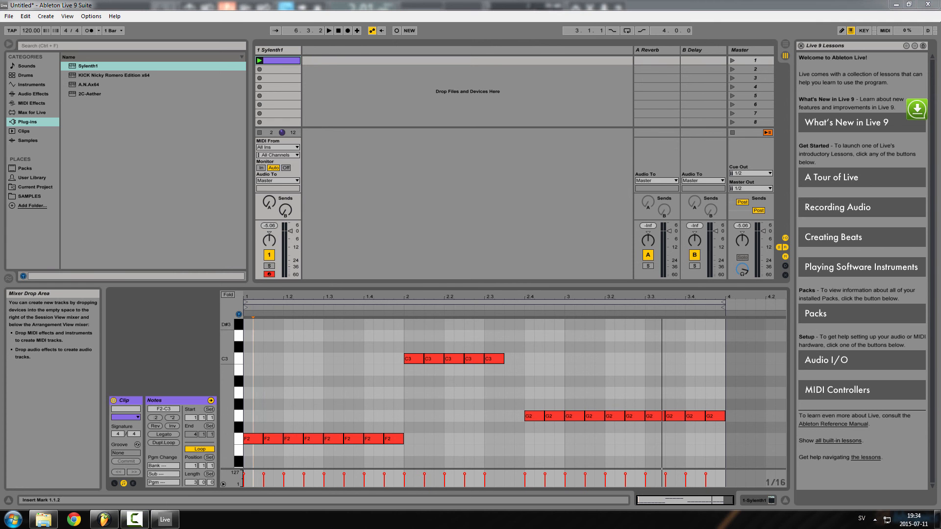
{"action": "left_click", "coordinate": [126, 483]}
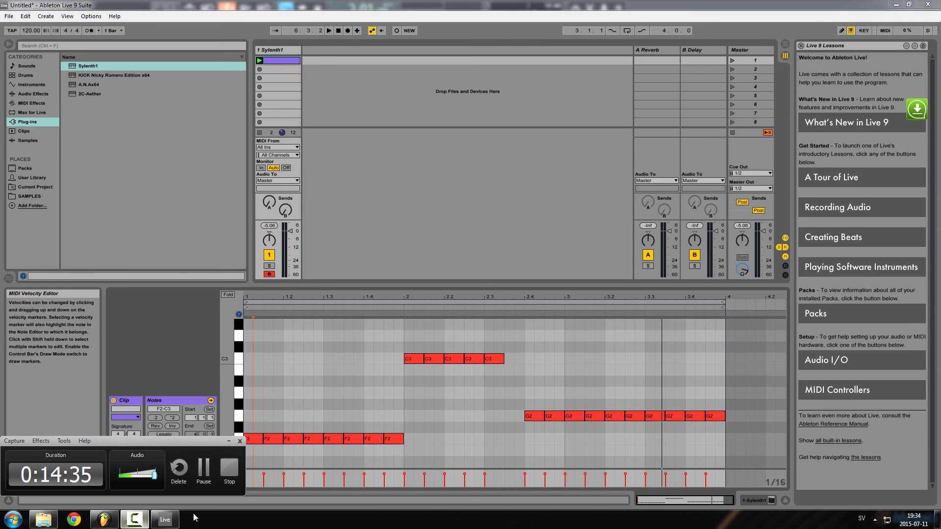